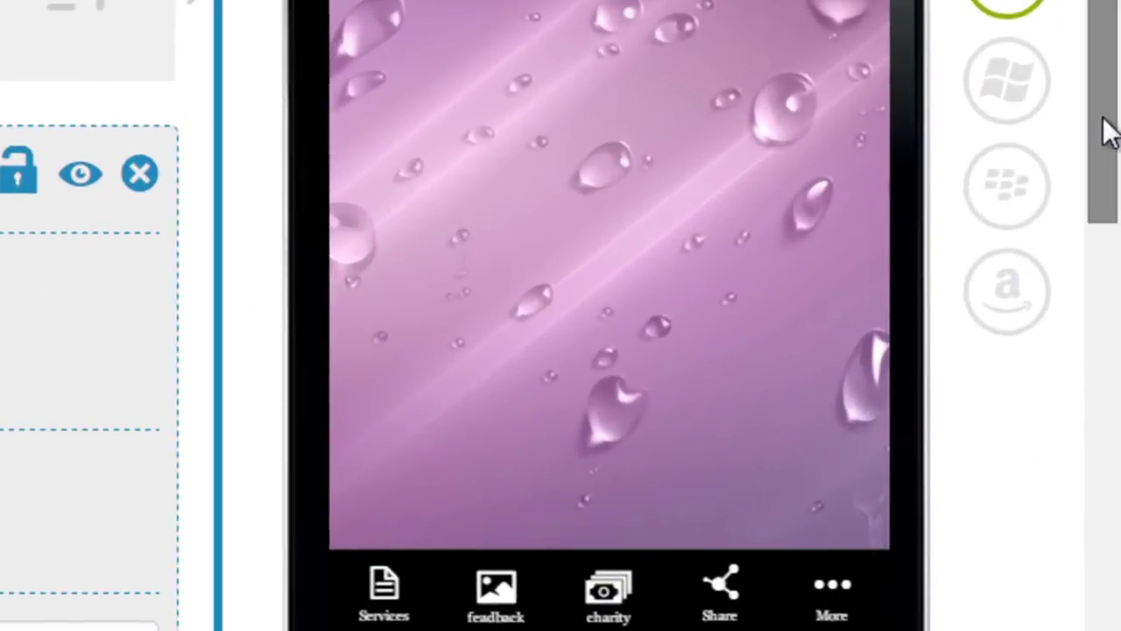
- Compare the In-App Purchase, Free and Paypal subscription payment methods for the IAP page, finishing with In-App Purchase selected
drag(1114, 293, 1117, 310)
drag(1112, 167, 1118, 232)
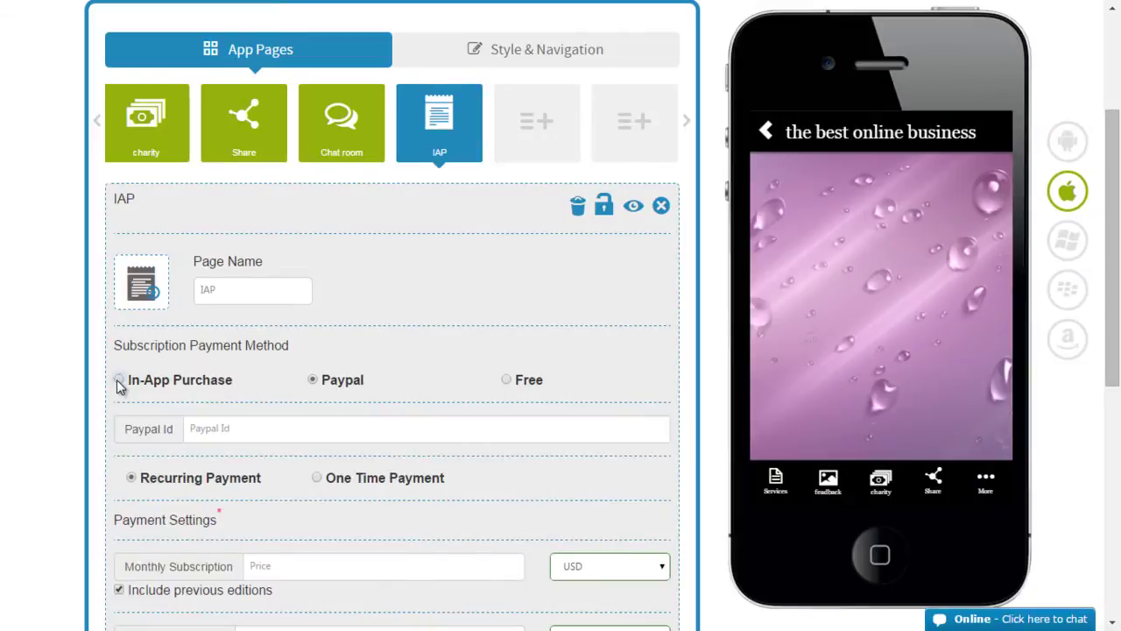
click(118, 379)
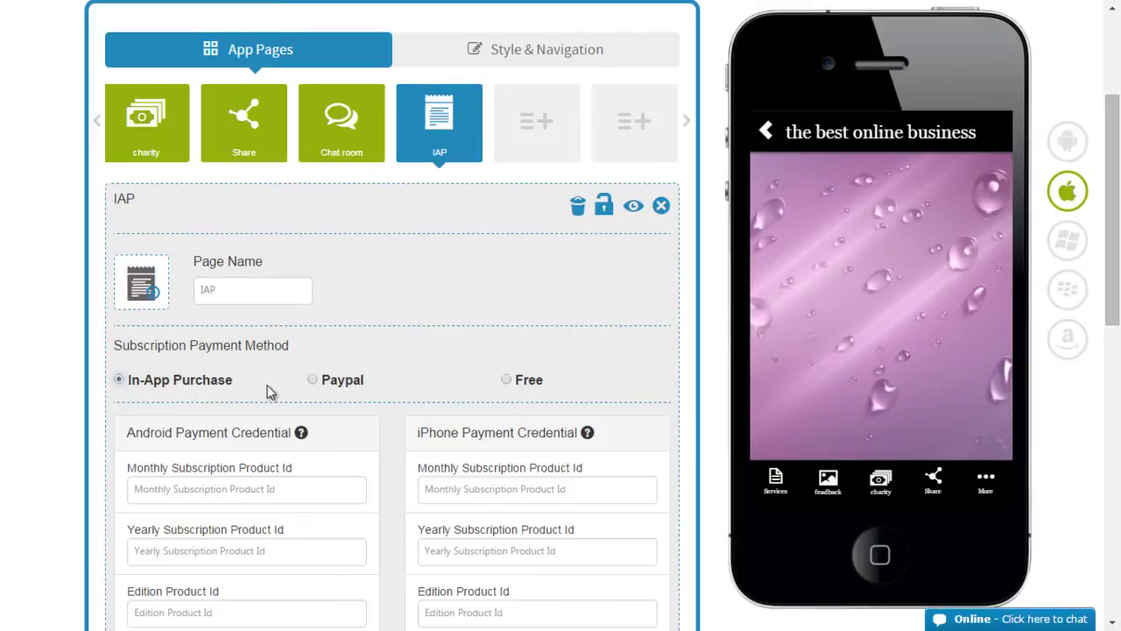
click(506, 379)
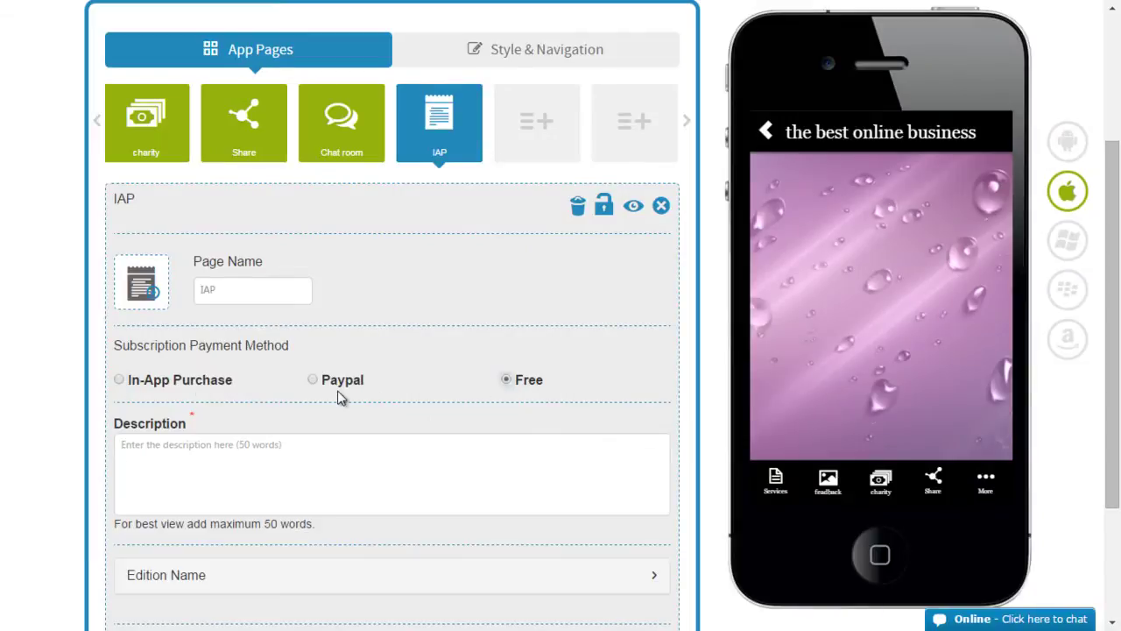
click(313, 381)
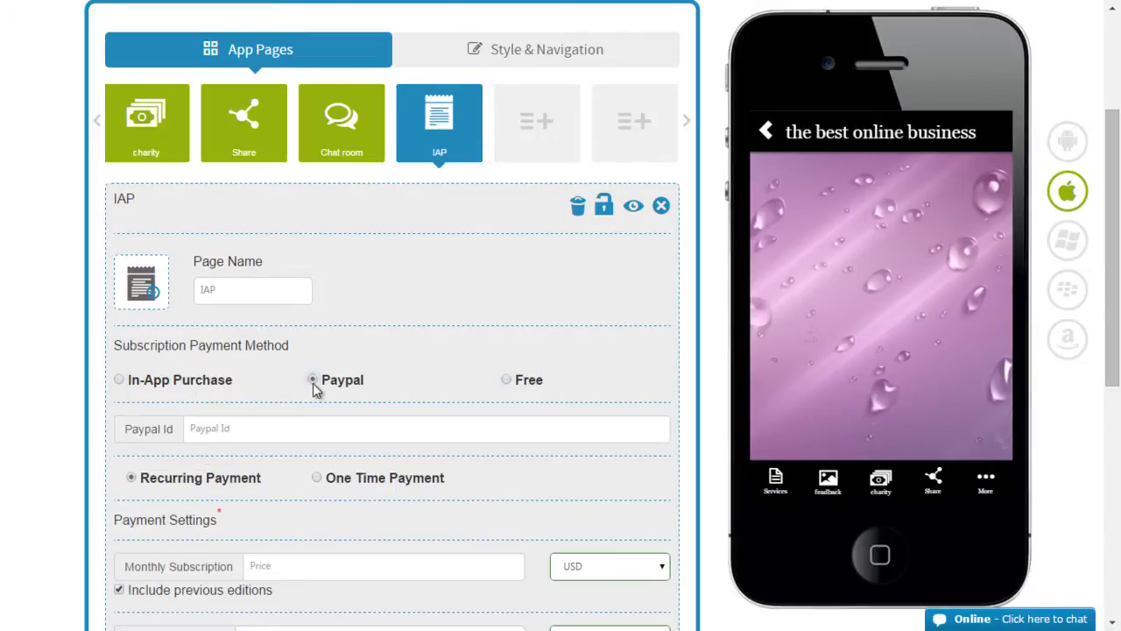
click(119, 380)
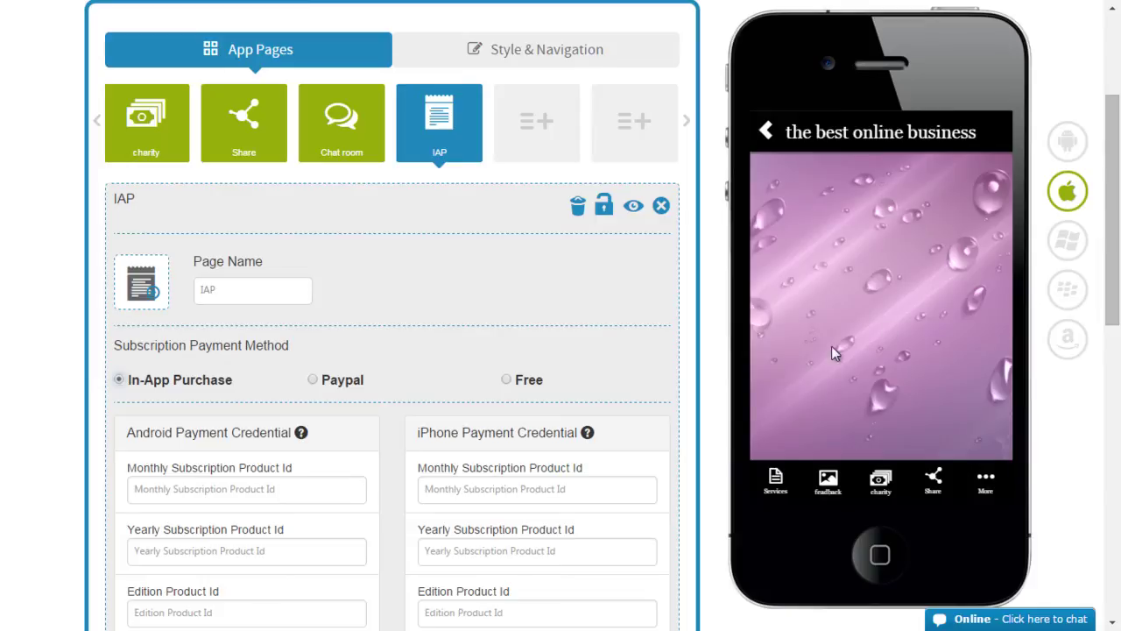
- Open the Android payment credential help, read its in-app purchase activation instructions through to the public key section, and close it
drag(1113, 262, 1114, 313)
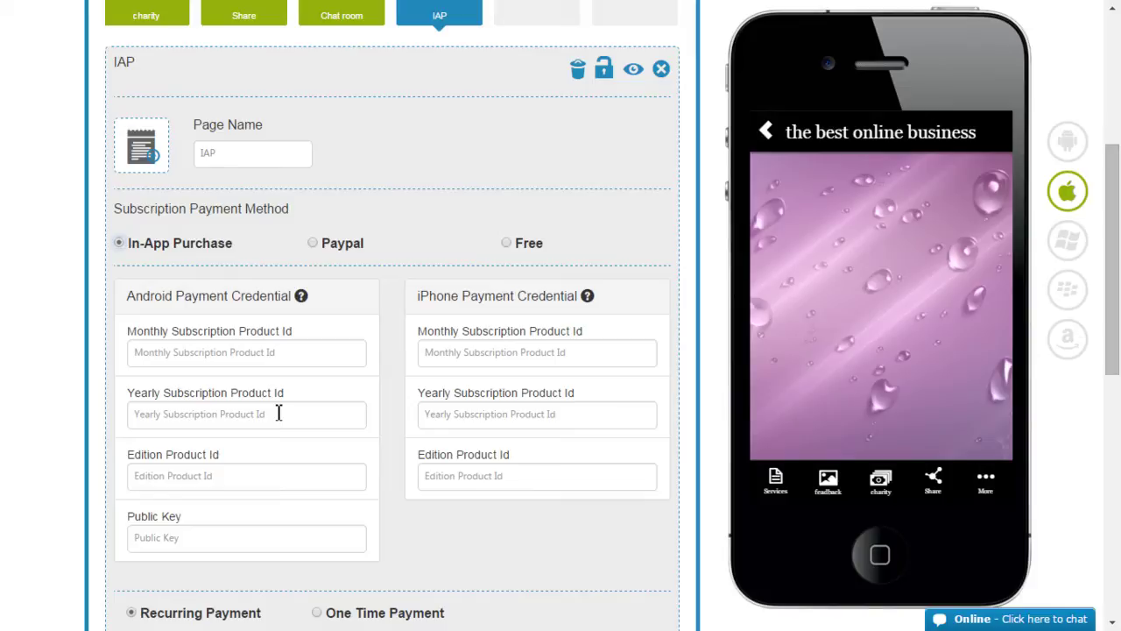
click(301, 298)
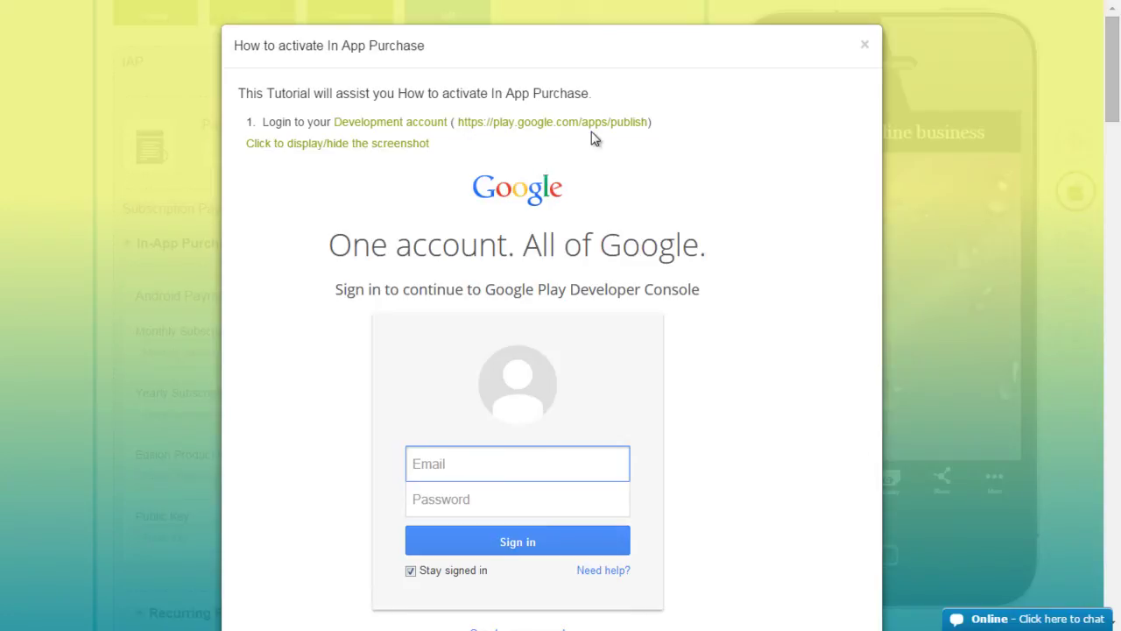
scroll(644, 248, down, 6)
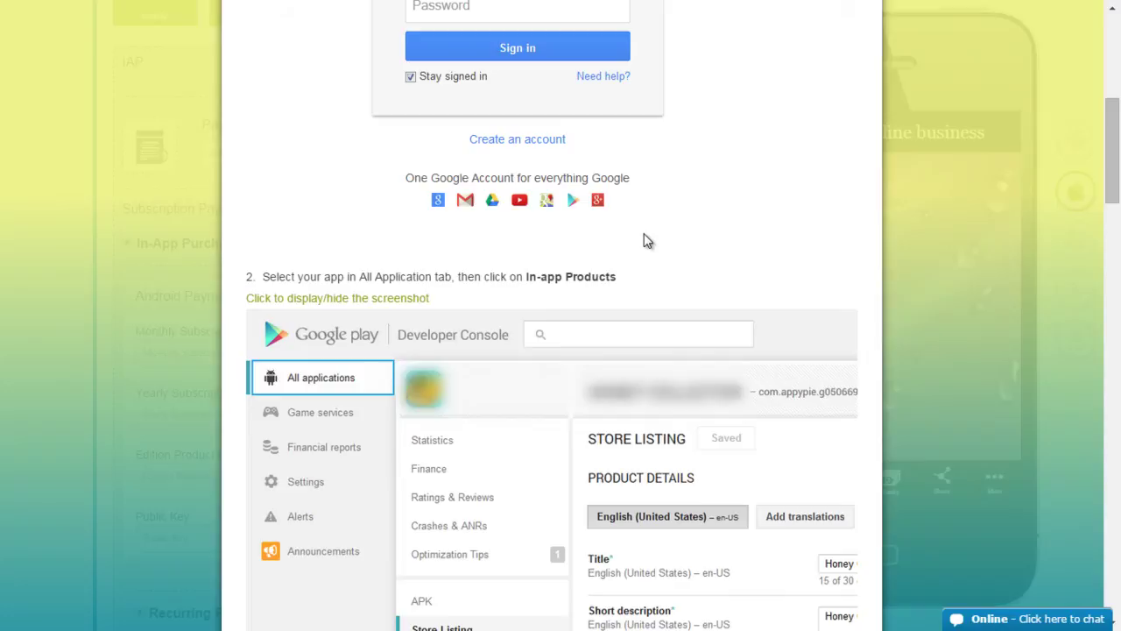
scroll(645, 240, down, 3)
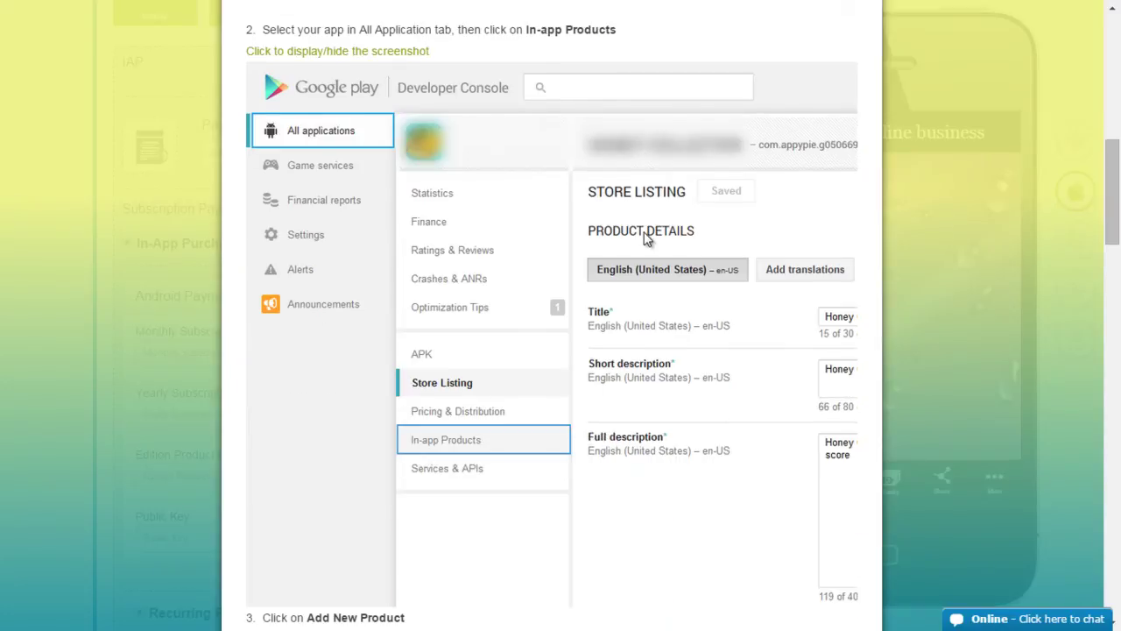
scroll(517, 282, down, 3)
scroll(604, 429, down, 1)
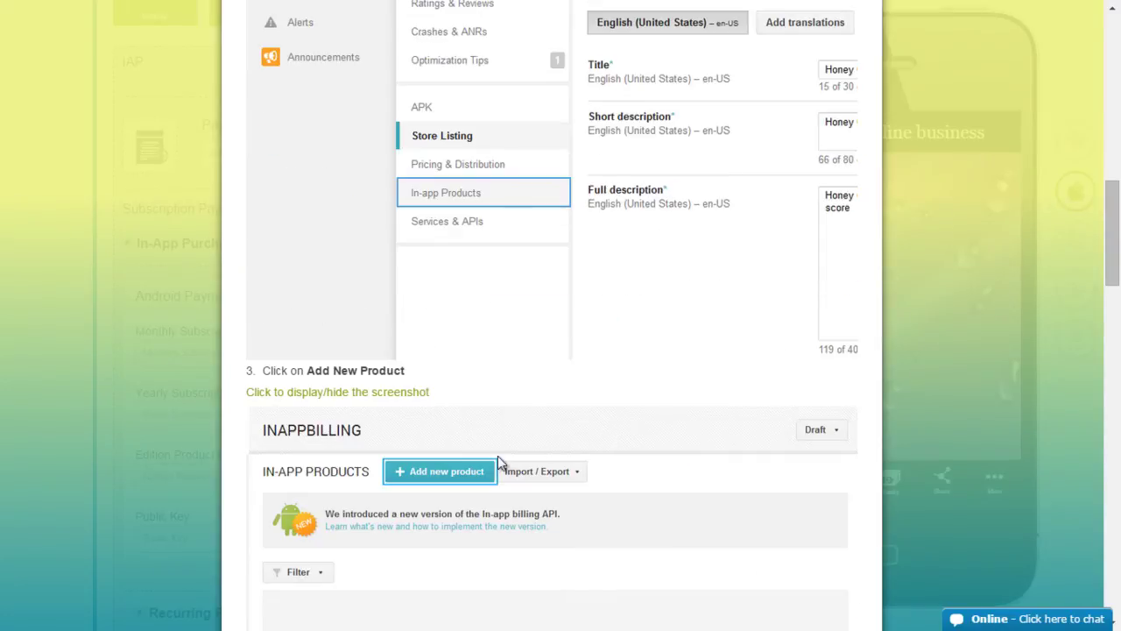
scroll(599, 462, down, 5)
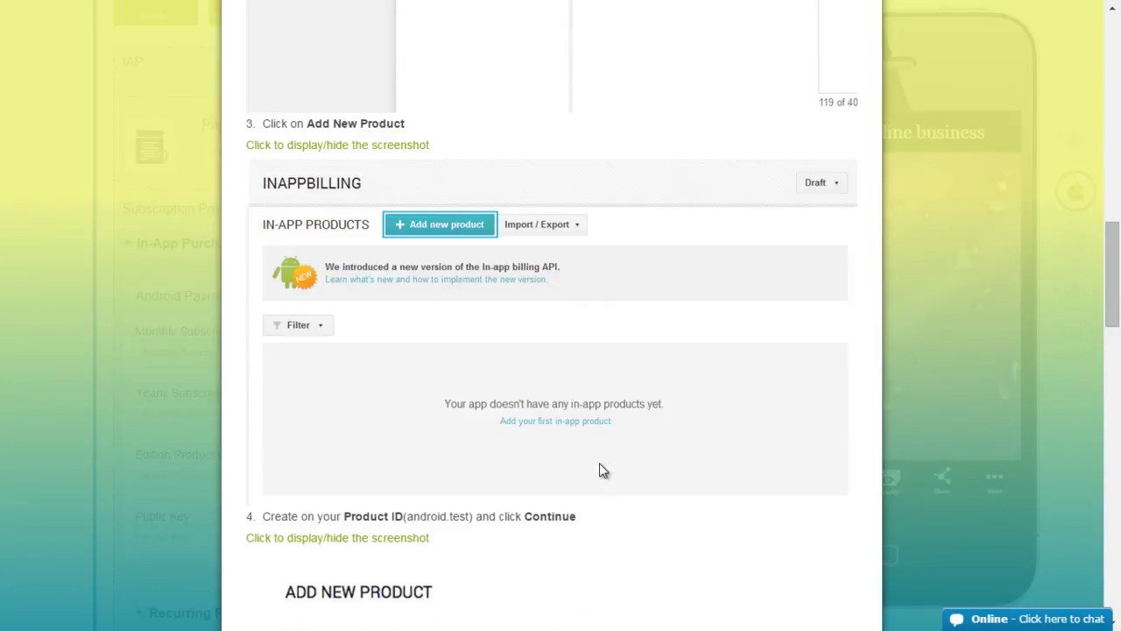
scroll(600, 464, down, 3)
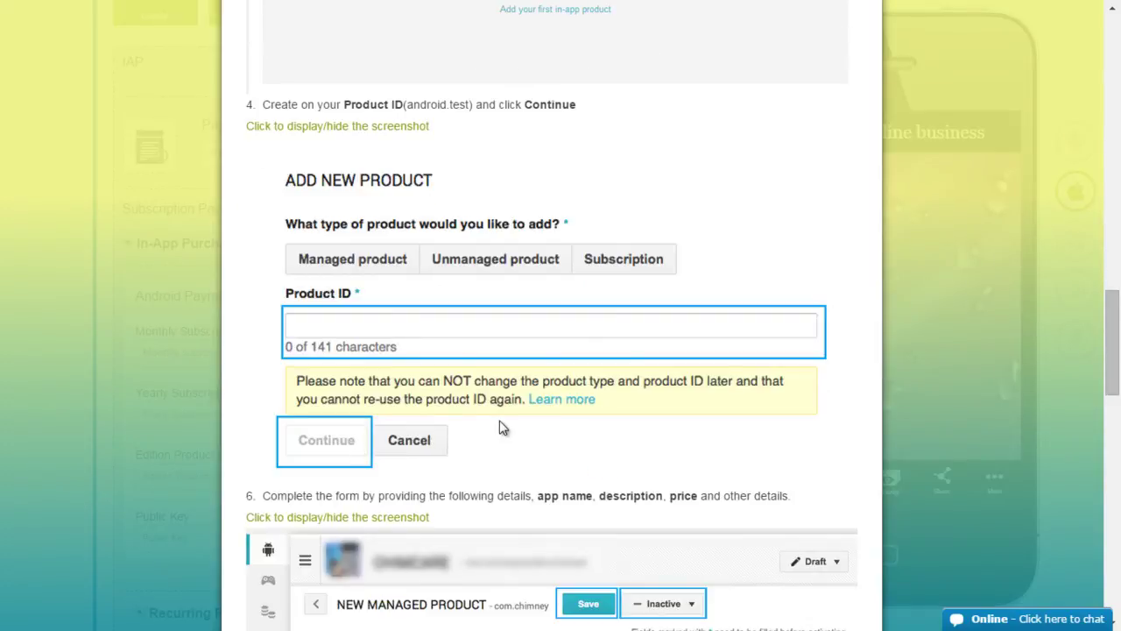
scroll(501, 426, down, 2)
scroll(502, 425, down, 2)
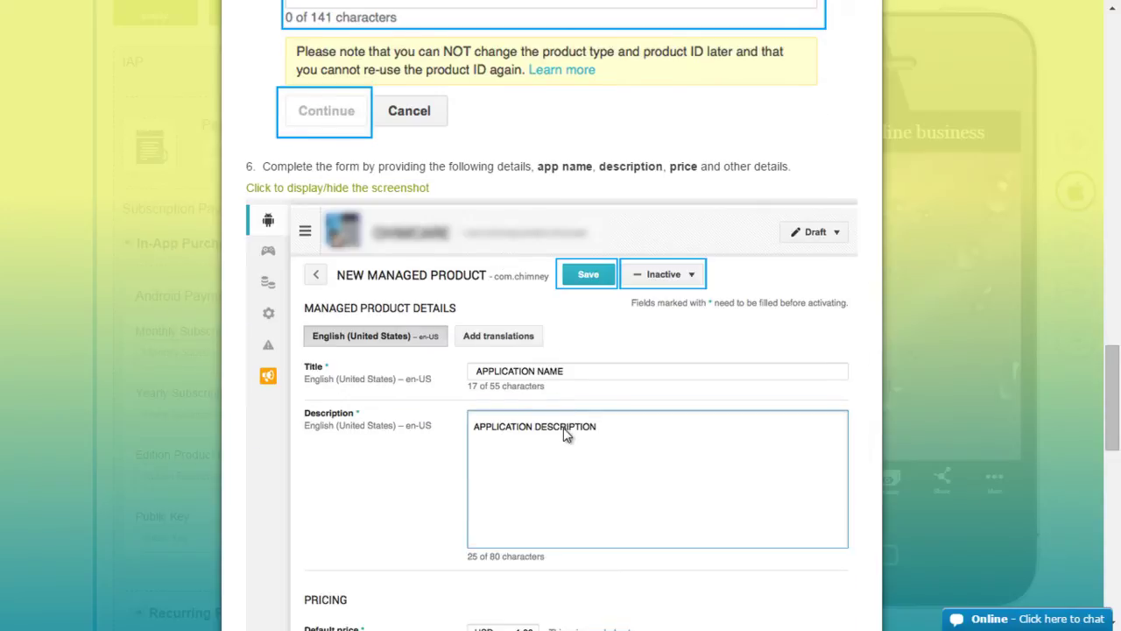
scroll(563, 427, down, 2)
scroll(516, 464, down, 1)
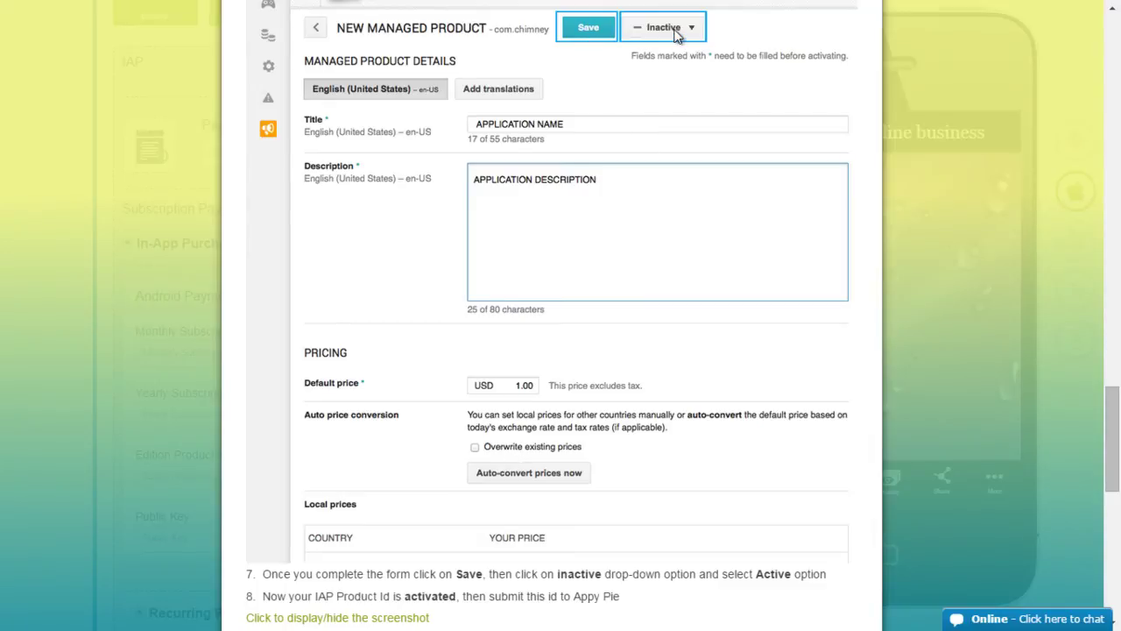
scroll(668, 179, down, 2)
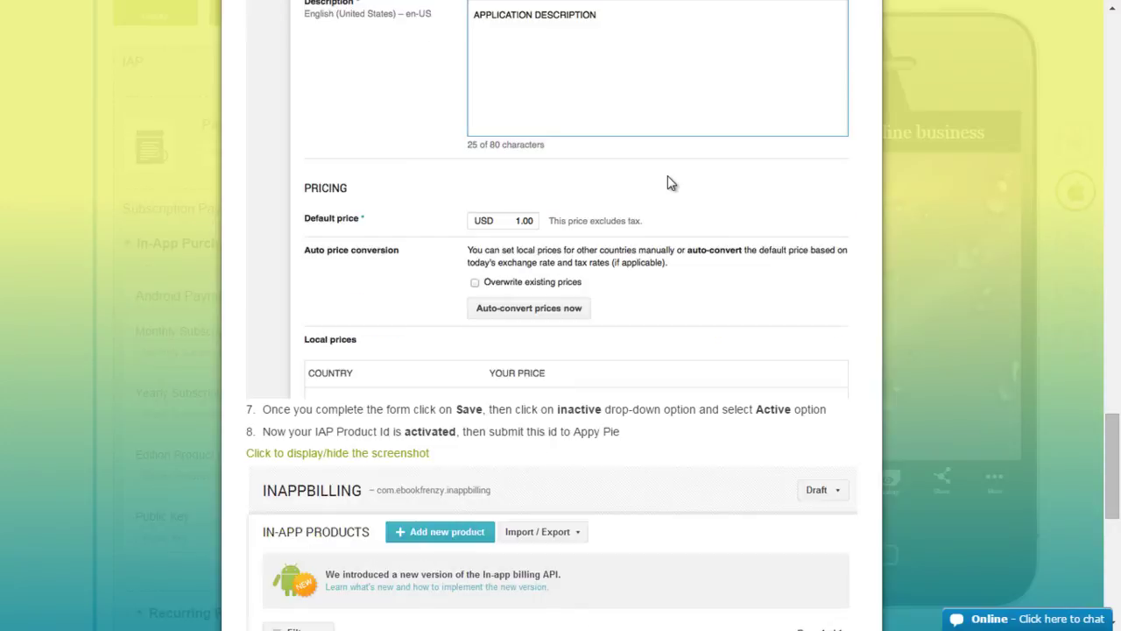
scroll(667, 182, down, 3)
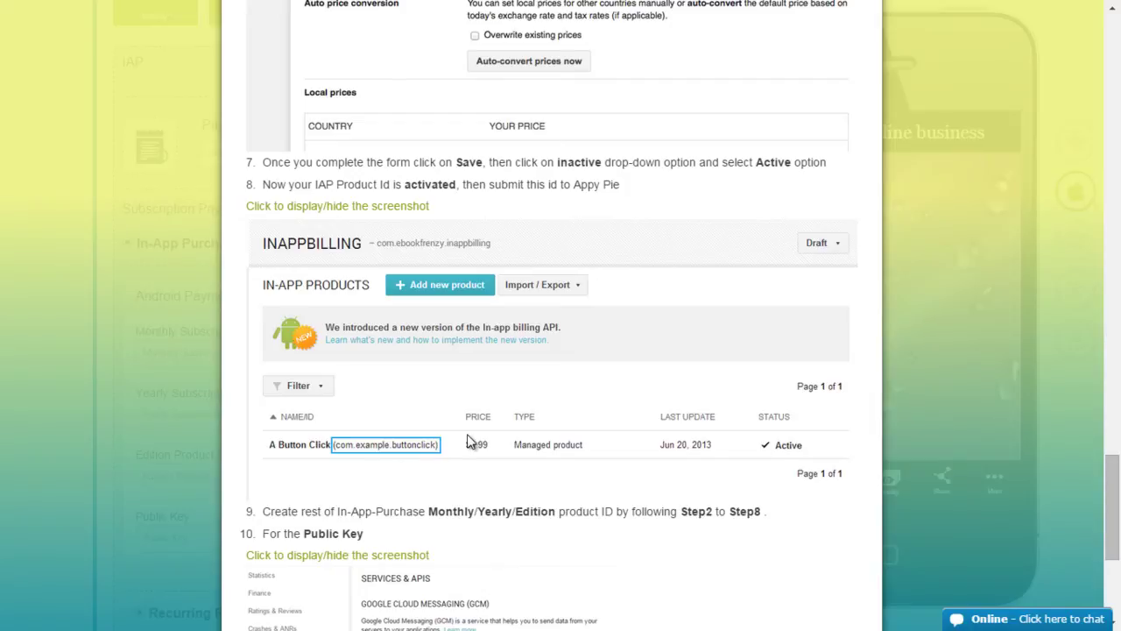
scroll(468, 442, down, 1)
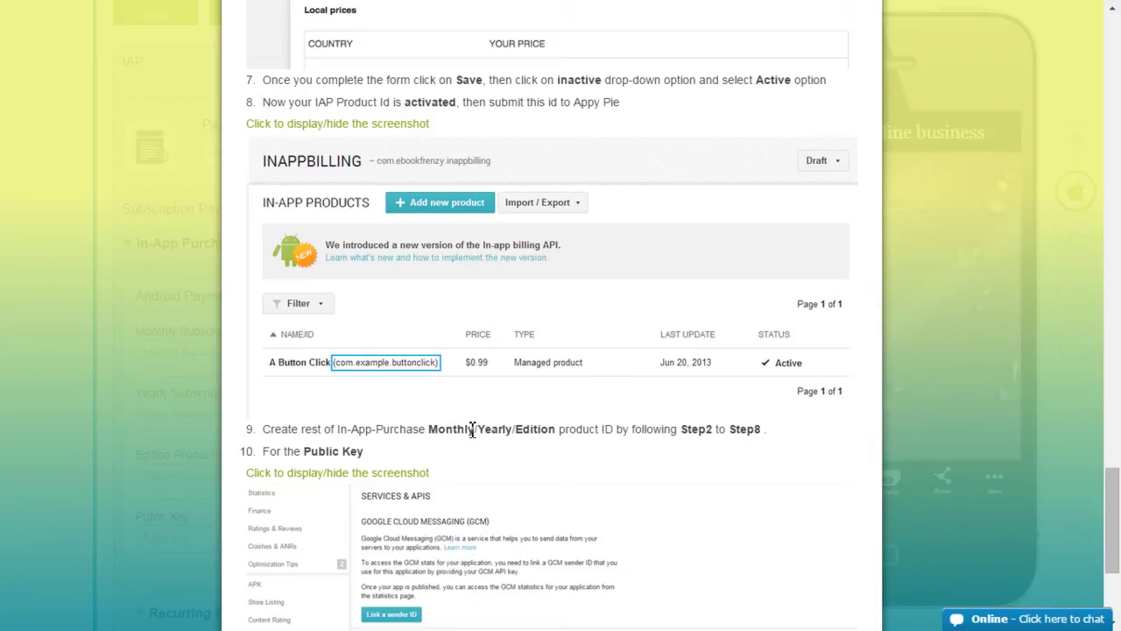
scroll(471, 430, down, 1)
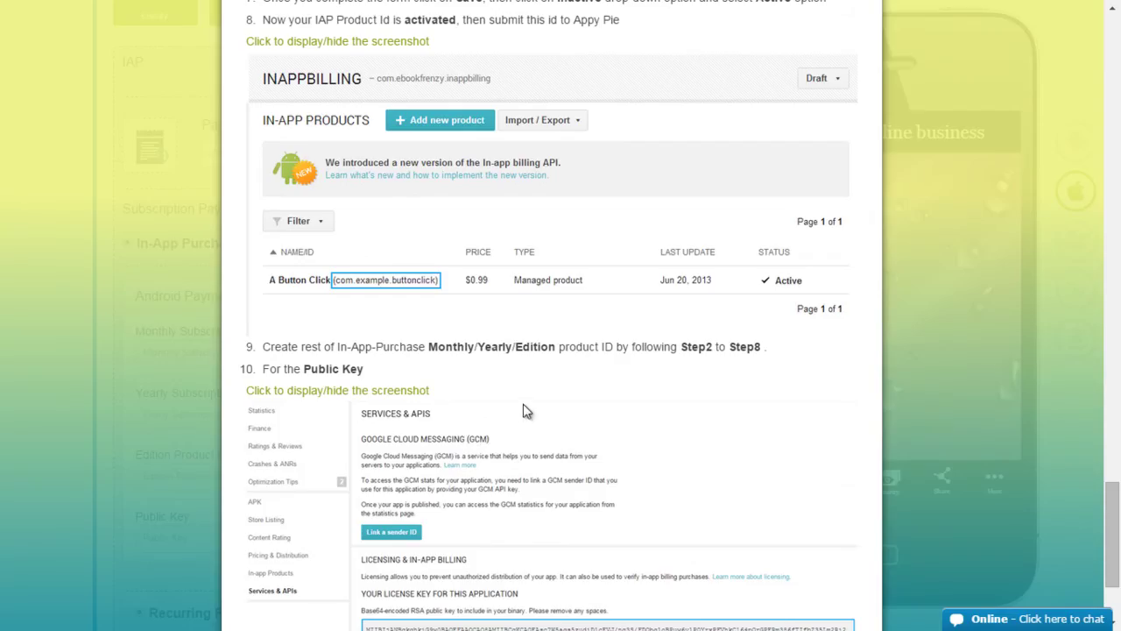
scroll(536, 400, down, 2)
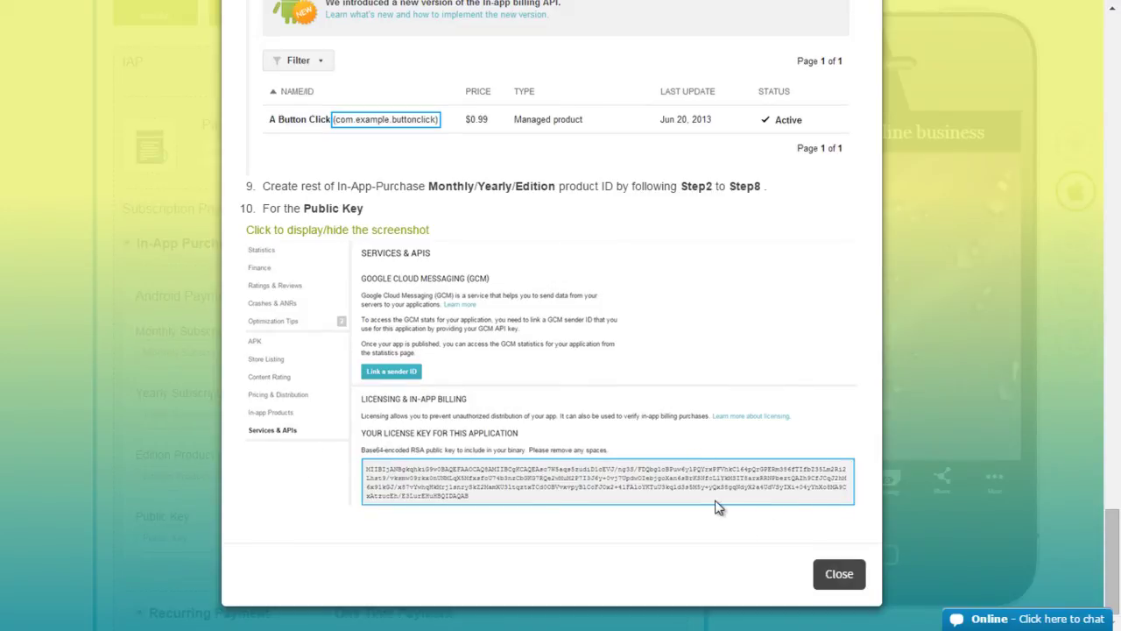
click(836, 580)
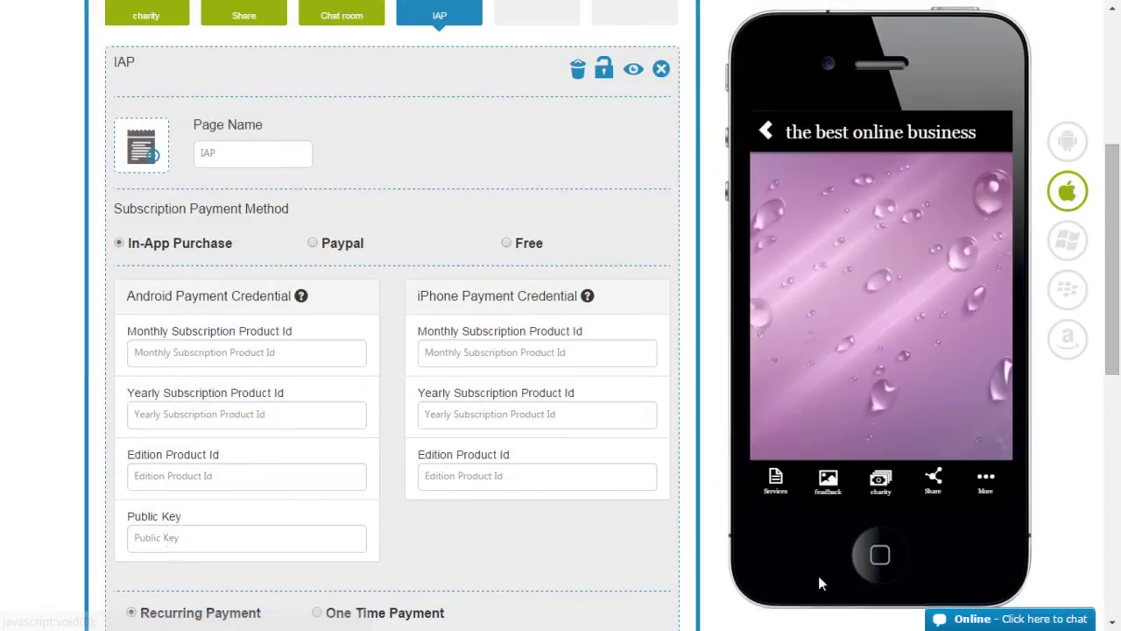
- View the One Time Payment settings for comparison and switch back to Recurring Payment
click(169, 536)
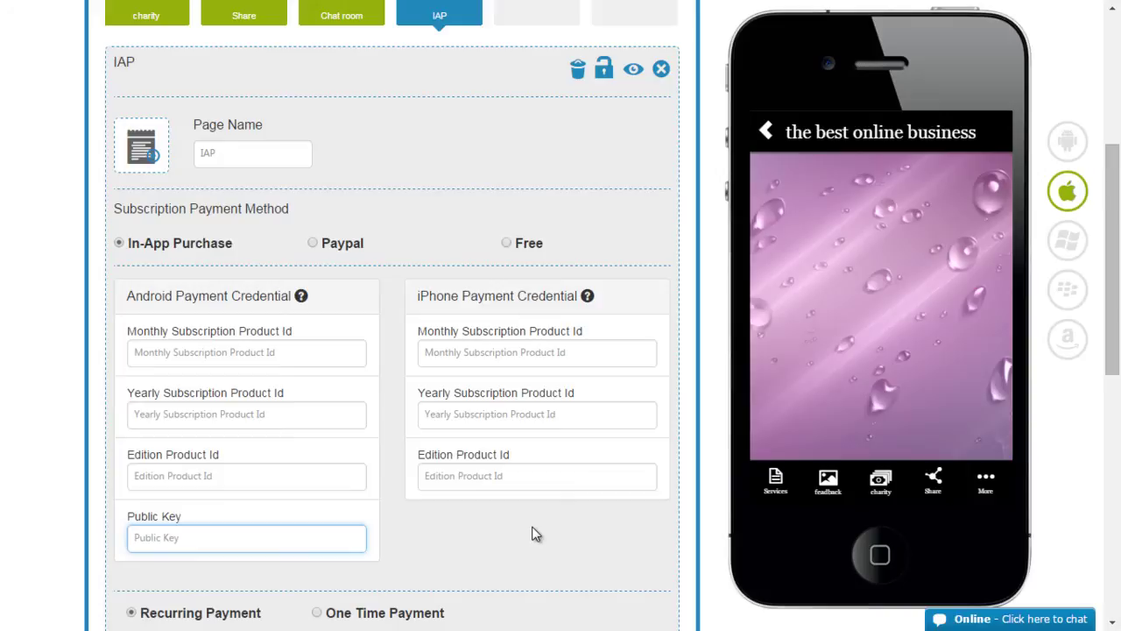
scroll(418, 508, down, 1)
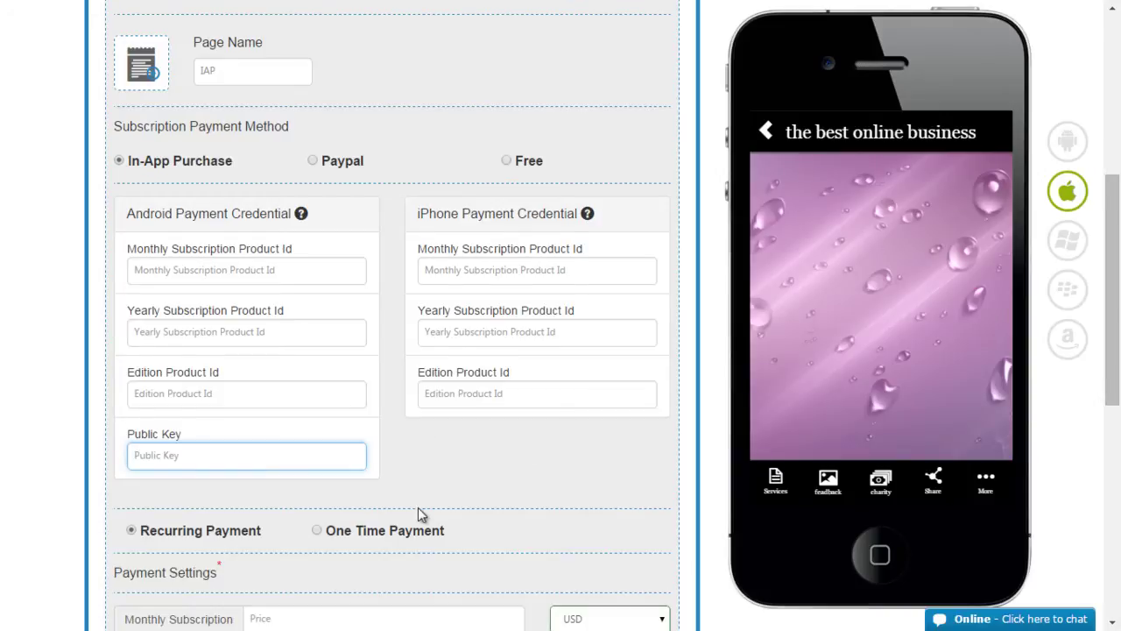
scroll(418, 507, down, 1)
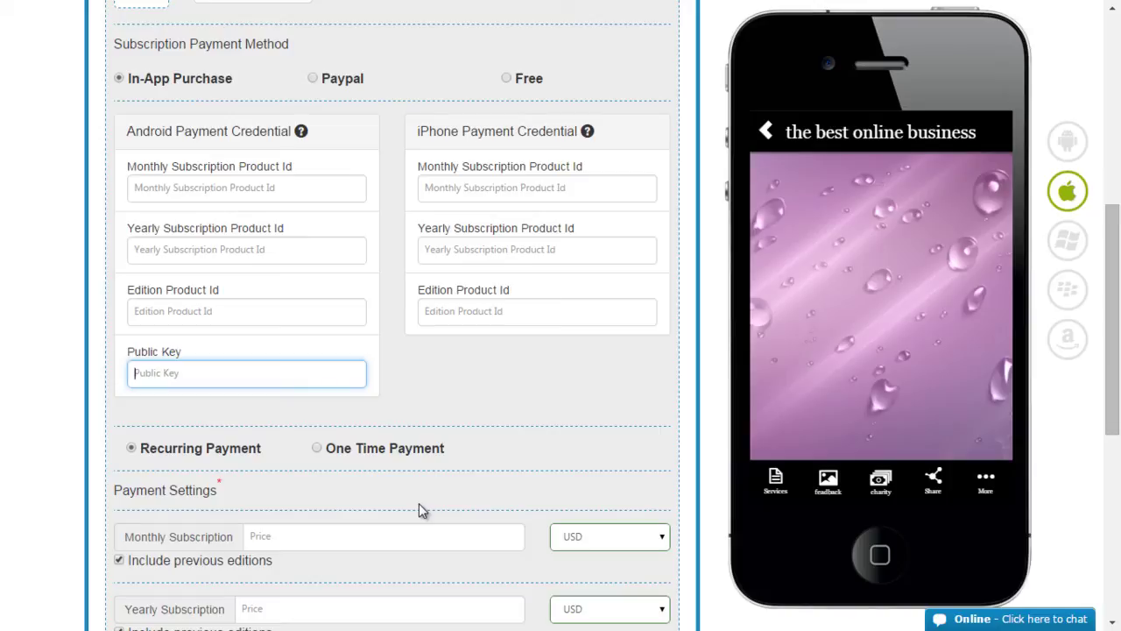
click(317, 449)
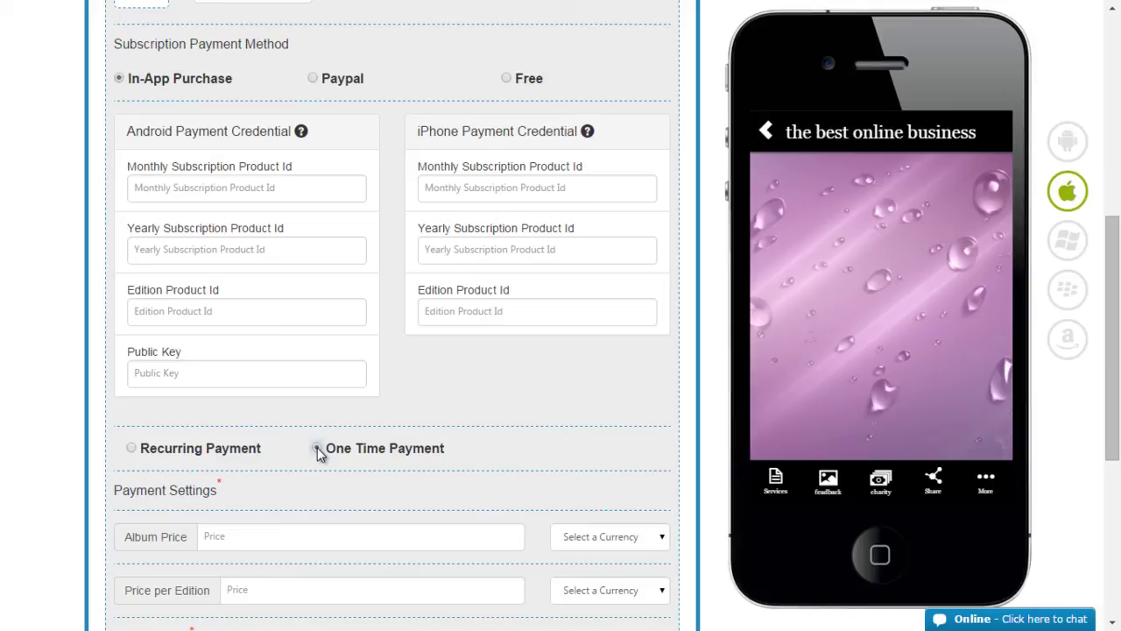
click(133, 451)
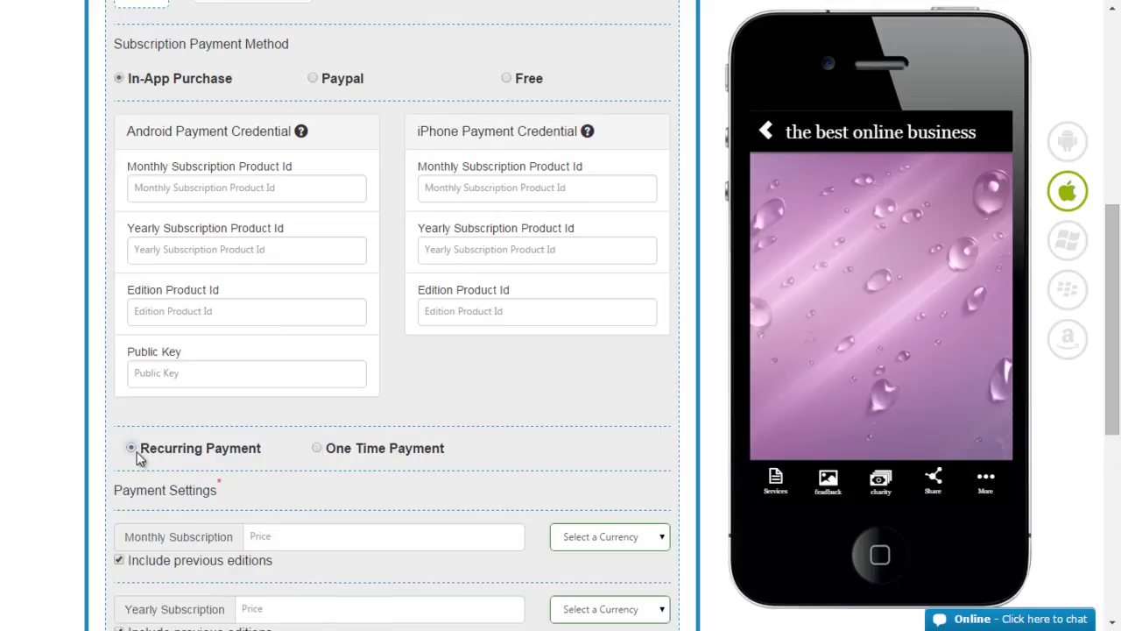
- Set the currency to USD for the monthly subscription, the yearly subscription and the price per edition
scroll(342, 452, down, 3)
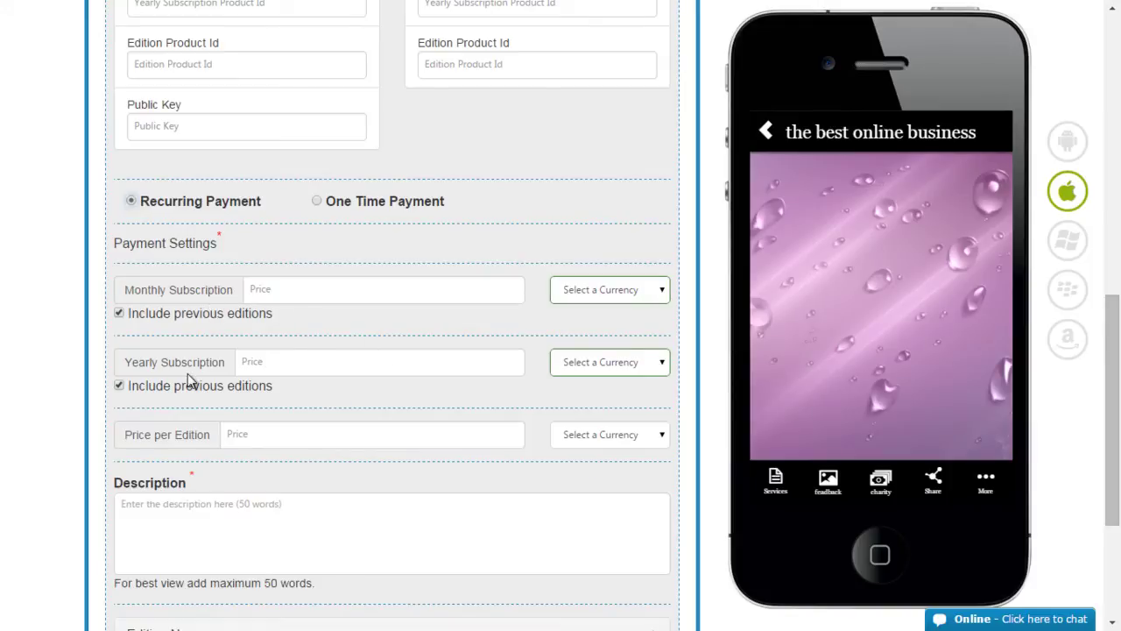
click(663, 292)
click(617, 321)
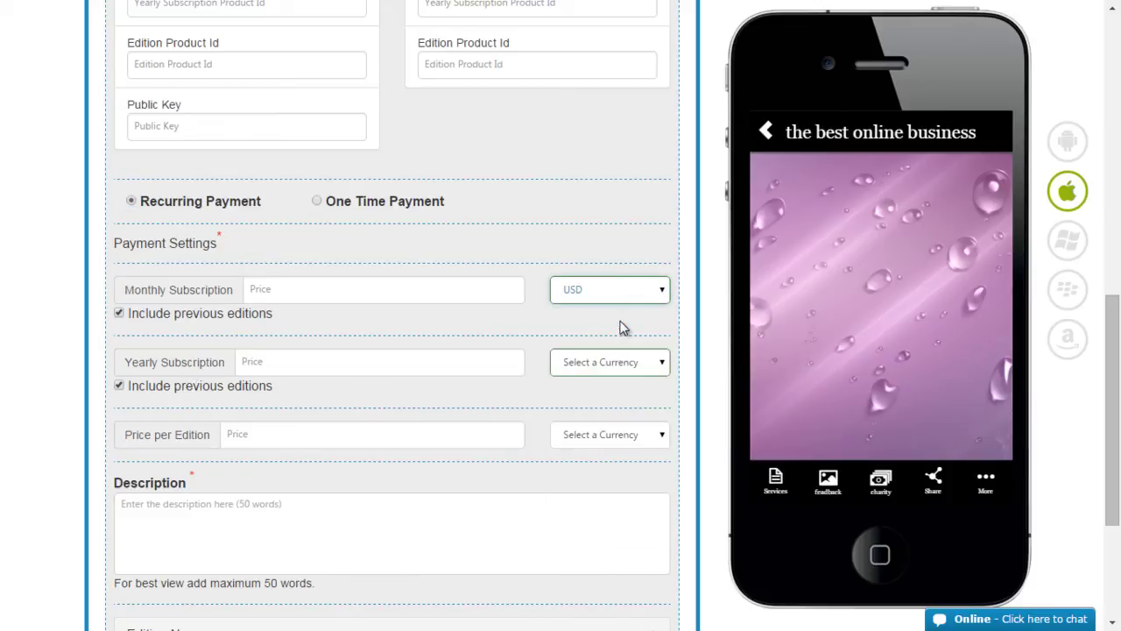
click(663, 366)
click(613, 133)
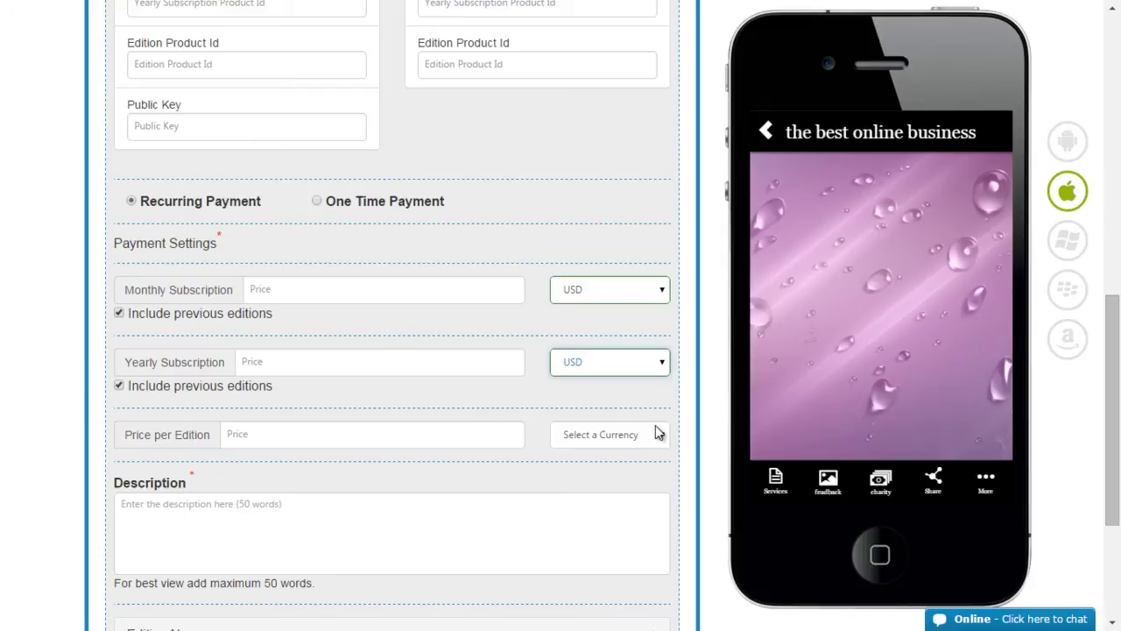
click(661, 435)
click(591, 207)
- Enter prices of 12 for the monthly subscription, 24 for the yearly subscription and 16 per edition
click(342, 284)
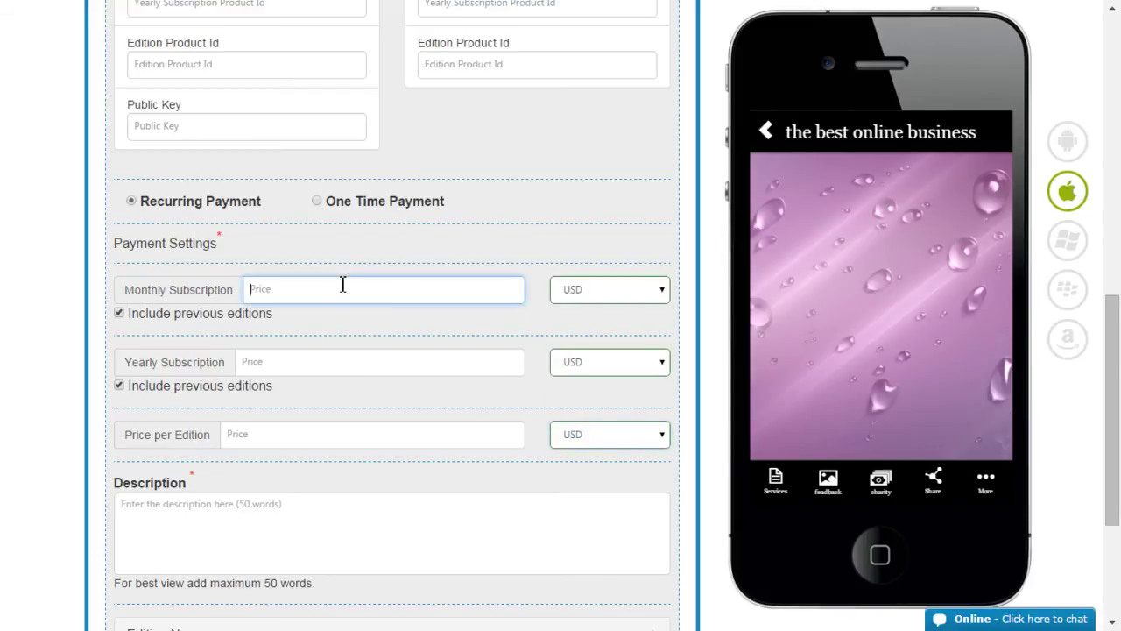
text(12)
click(315, 361)
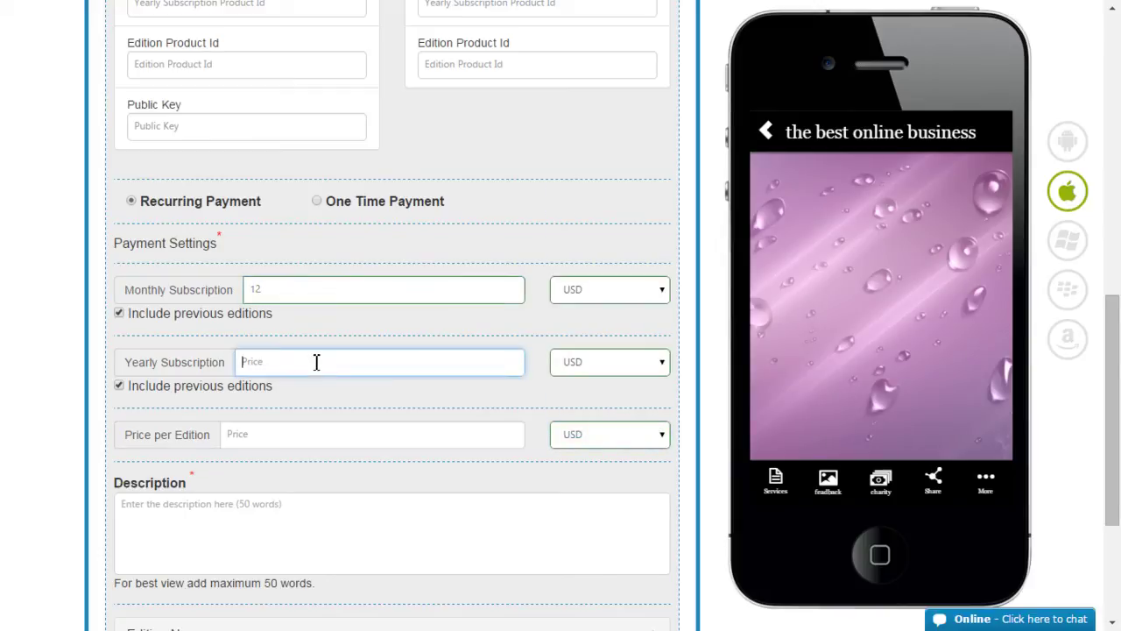
text(24)
click(269, 434)
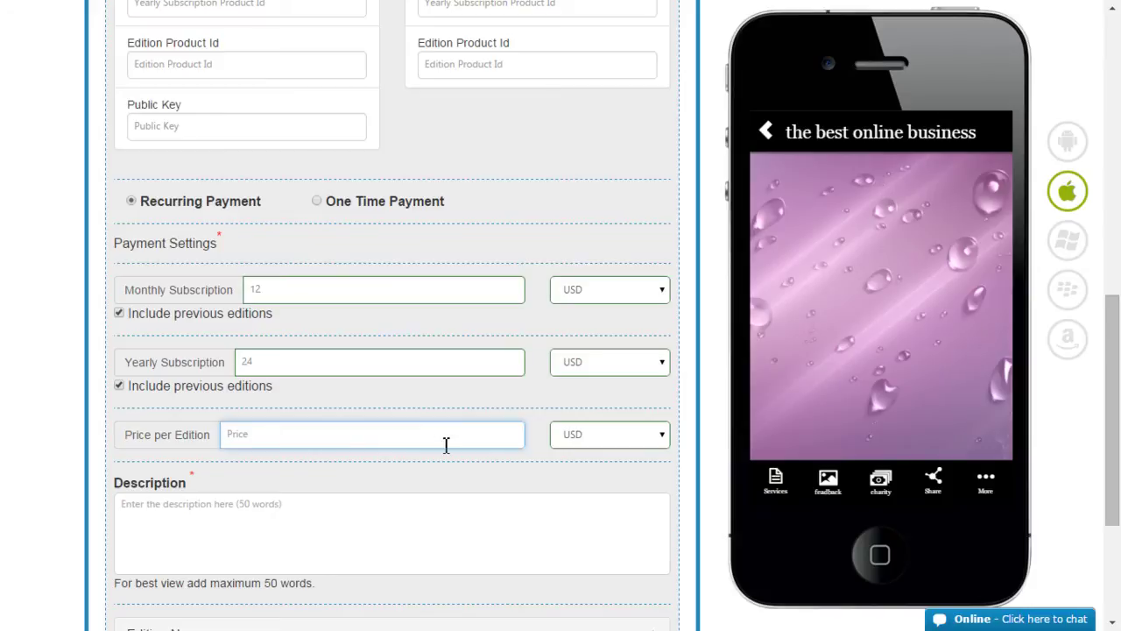
text(16)
- Enter "wert of songs" as the IAP page description and review the completed payment settings
scroll(446, 444, down, 2)
click(232, 363)
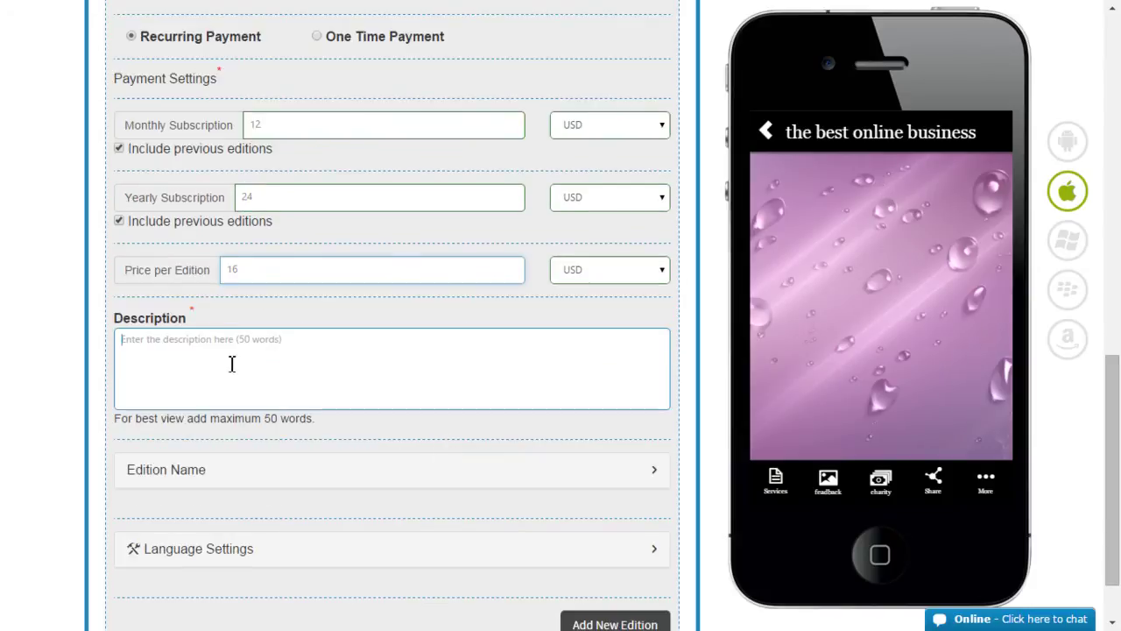
text(wert )
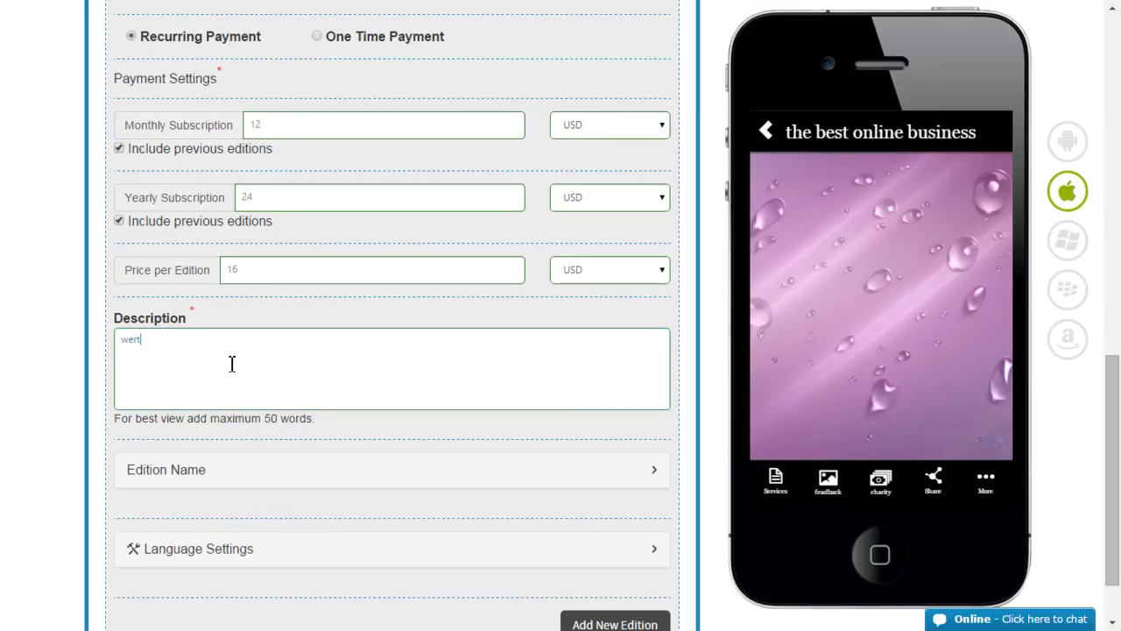
text(of songs)
scroll(232, 363, down, 2)
scroll(232, 368, up, 4)
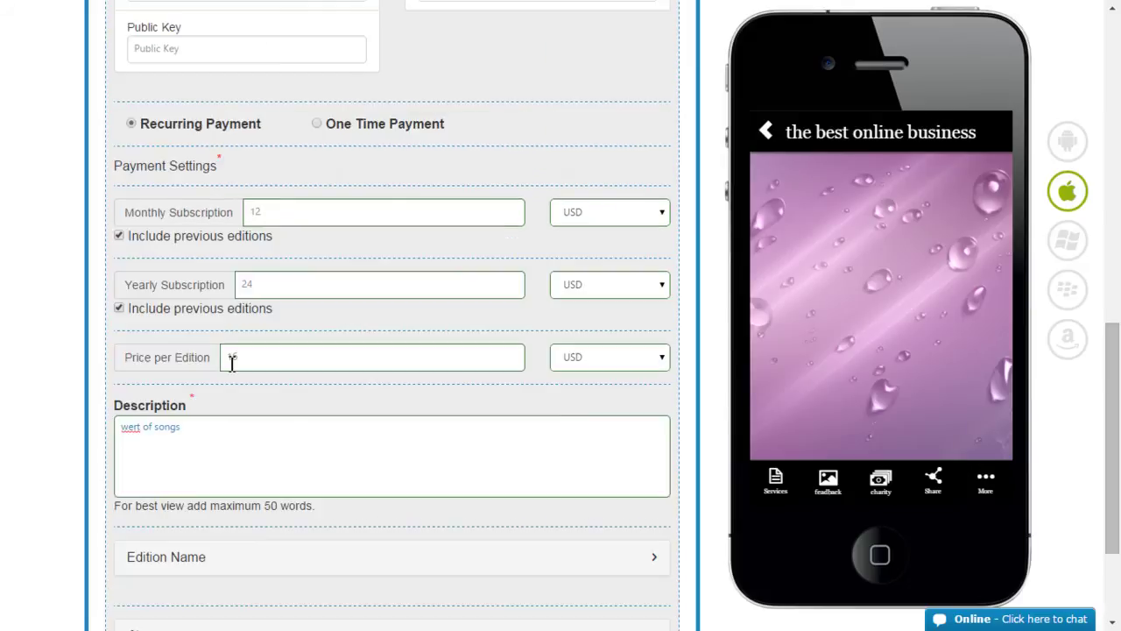
scroll(229, 368, down, 4)
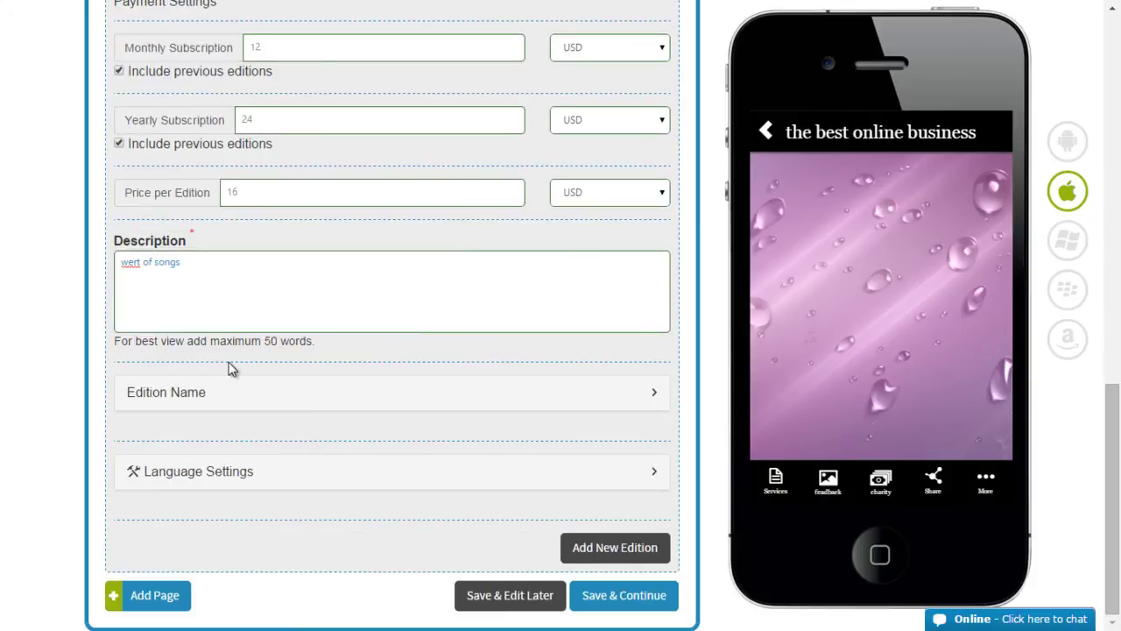
- Name the first edition "track 1" and enter "wert song" as its summary
click(518, 399)
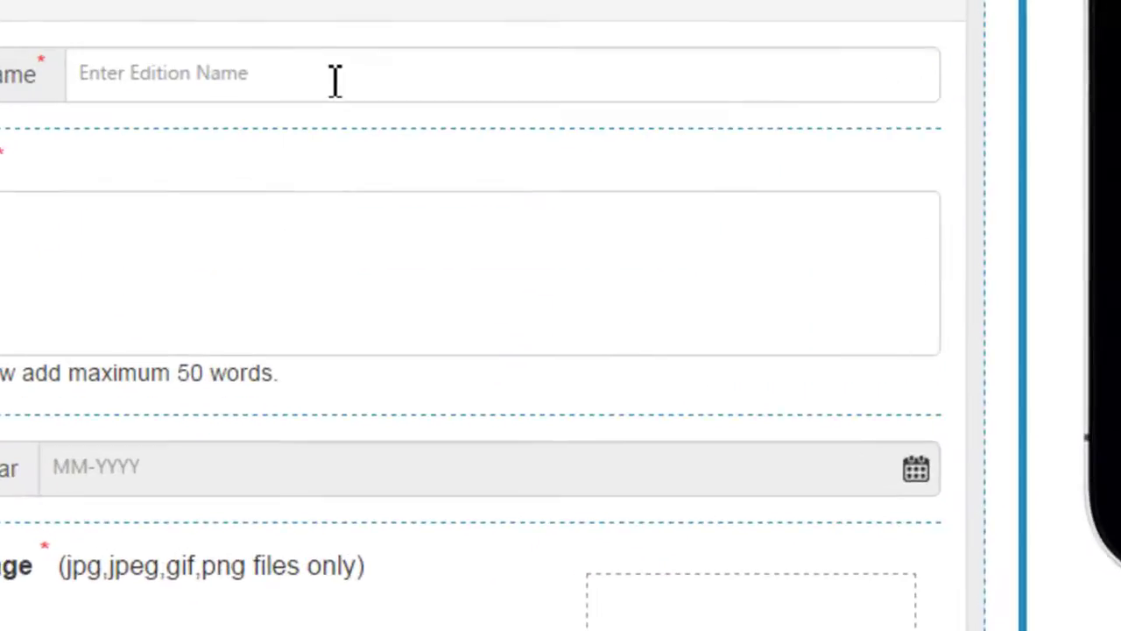
click(265, 73)
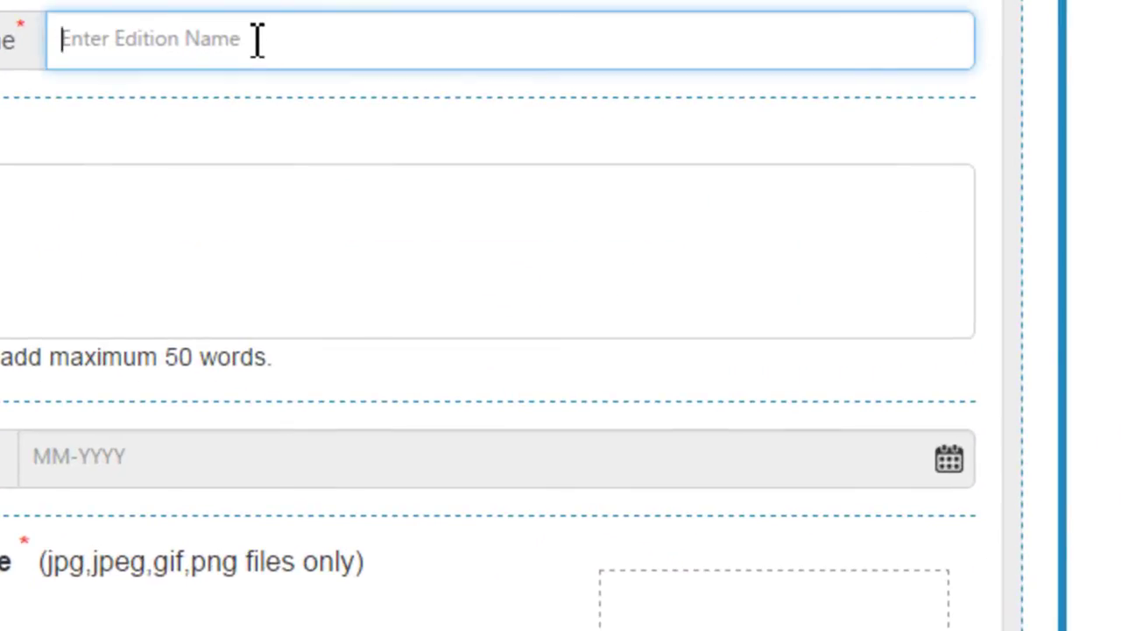
text(track)
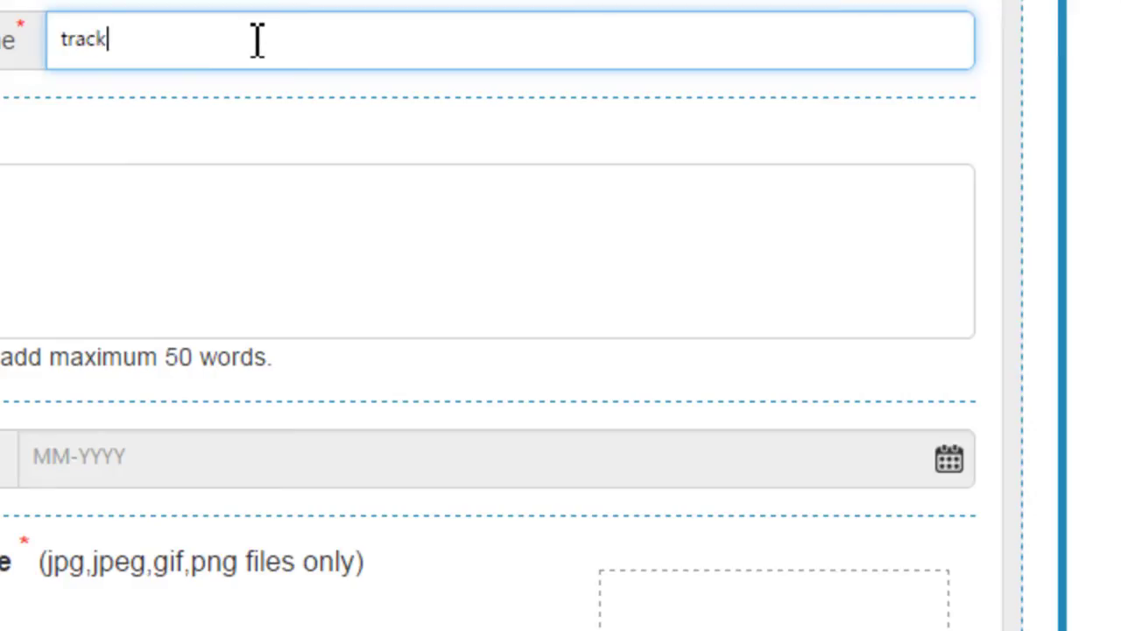
text( 1)
click(120, 194)
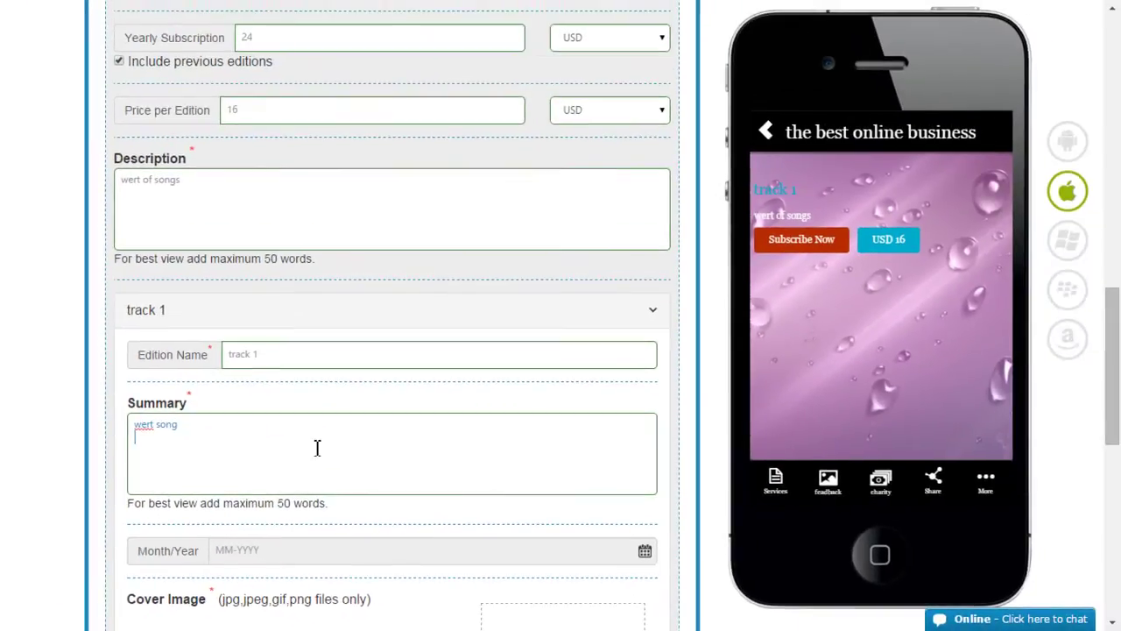
- Set the track 1 edition's month and year to May 2015 and add the Chrysanthemum picture as its cover image
scroll(324, 460, down, 2)
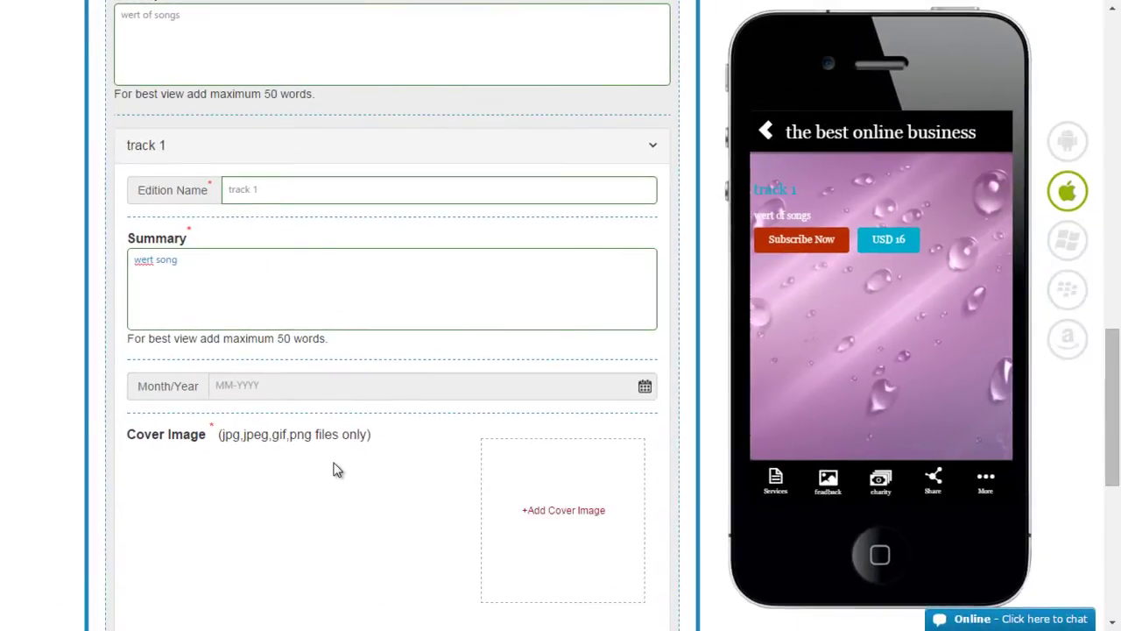
scroll(333, 470, down, 1)
click(325, 306)
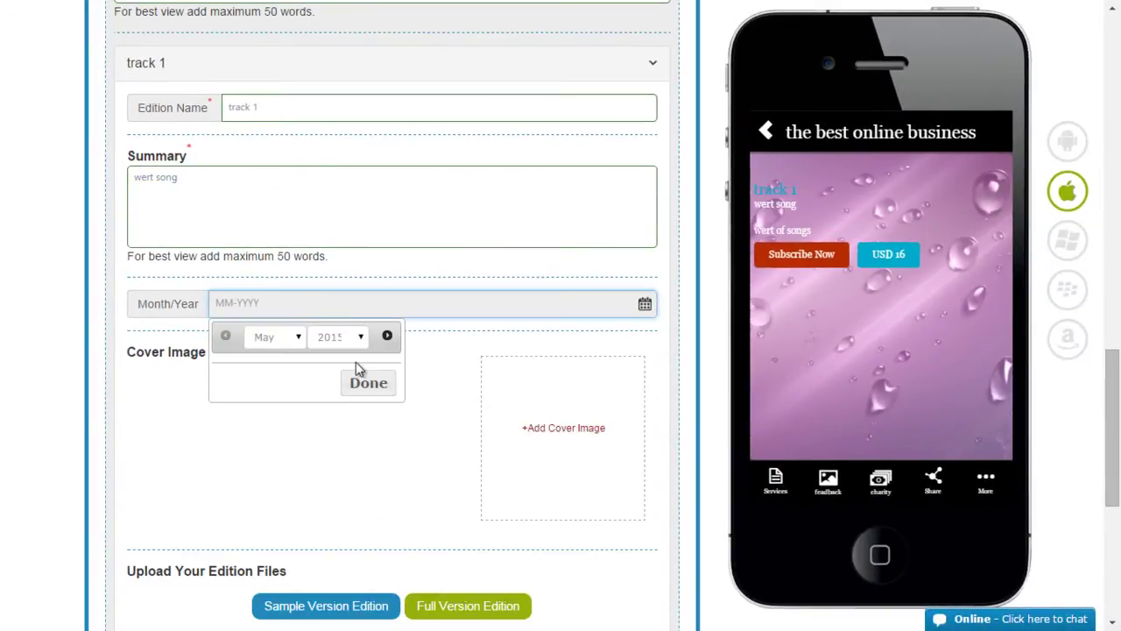
click(366, 385)
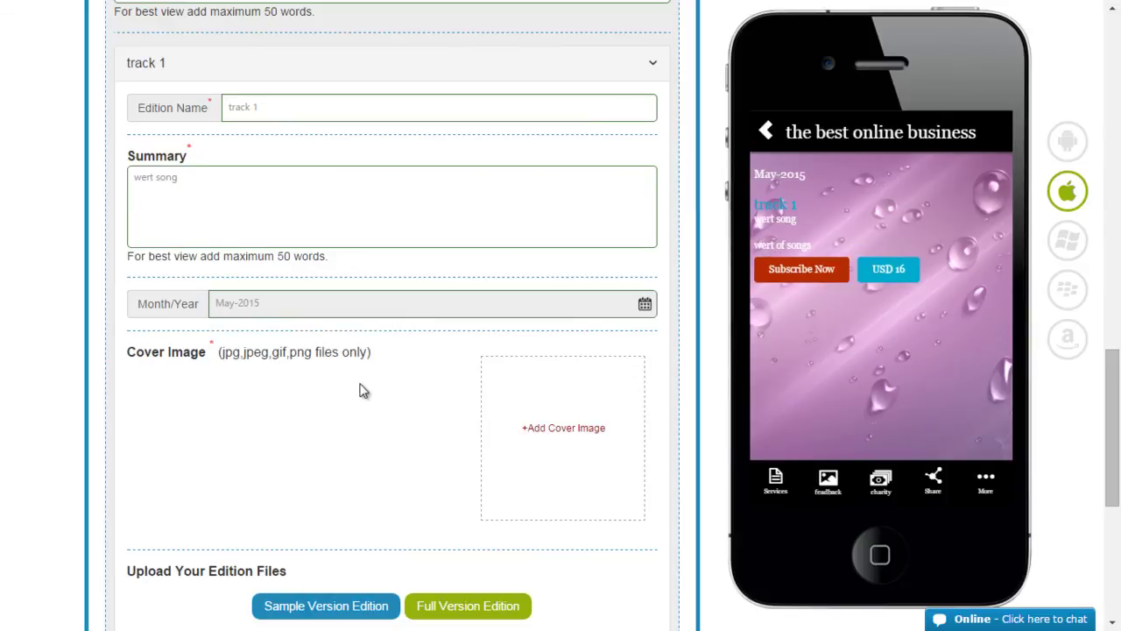
click(541, 438)
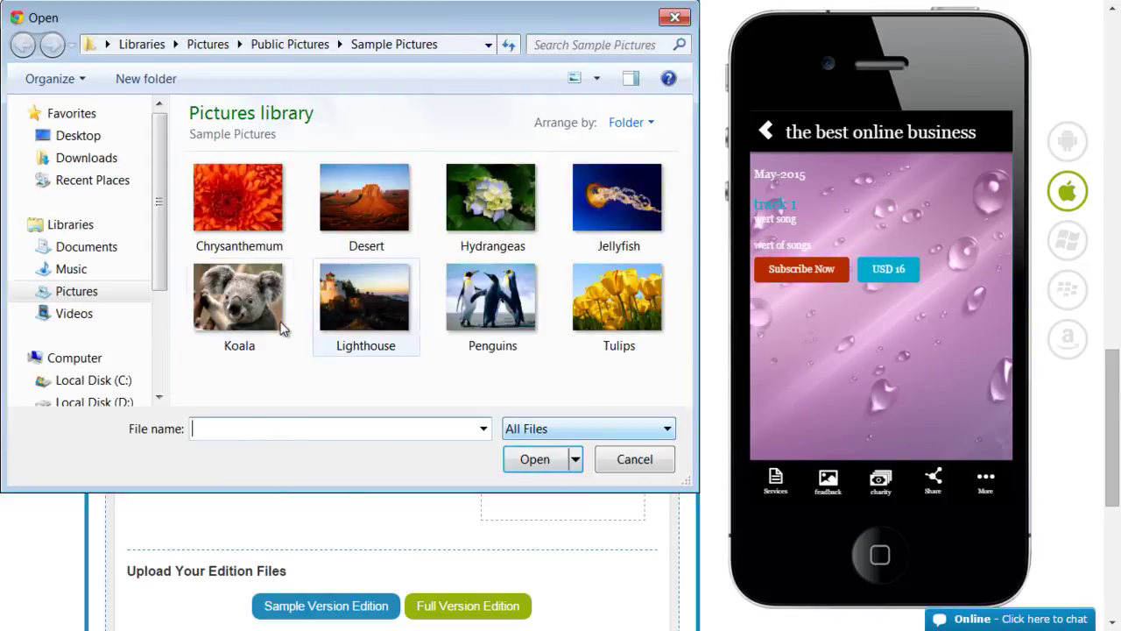
double_click(226, 222)
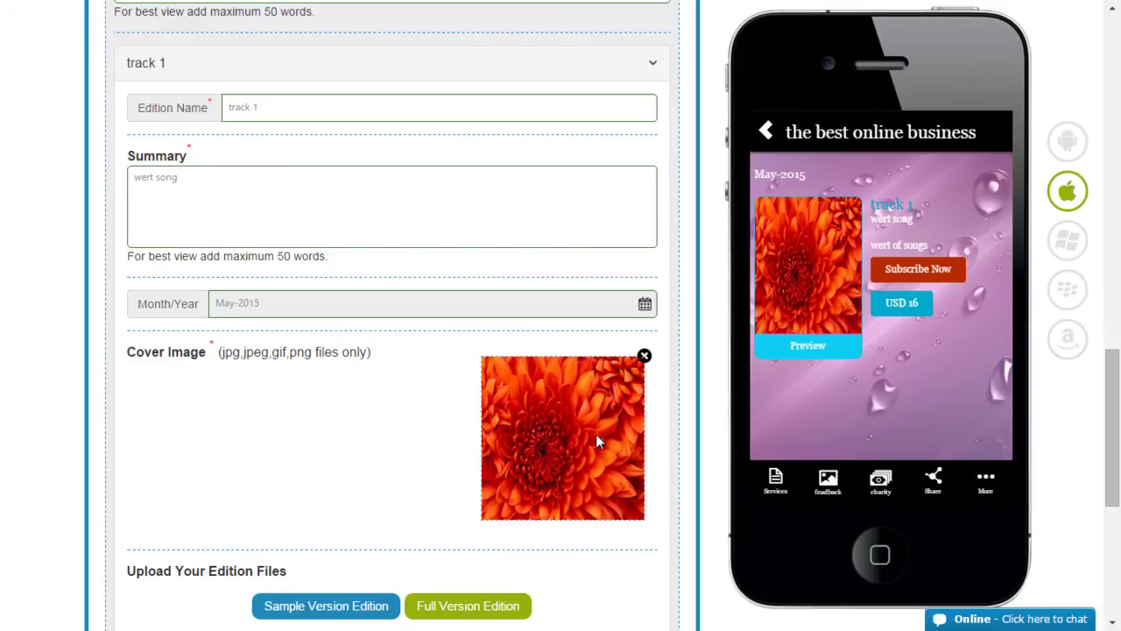
- Upload the Koala picture as track 1's sample version file and the Desert picture as its full version file
scroll(493, 490, down, 2)
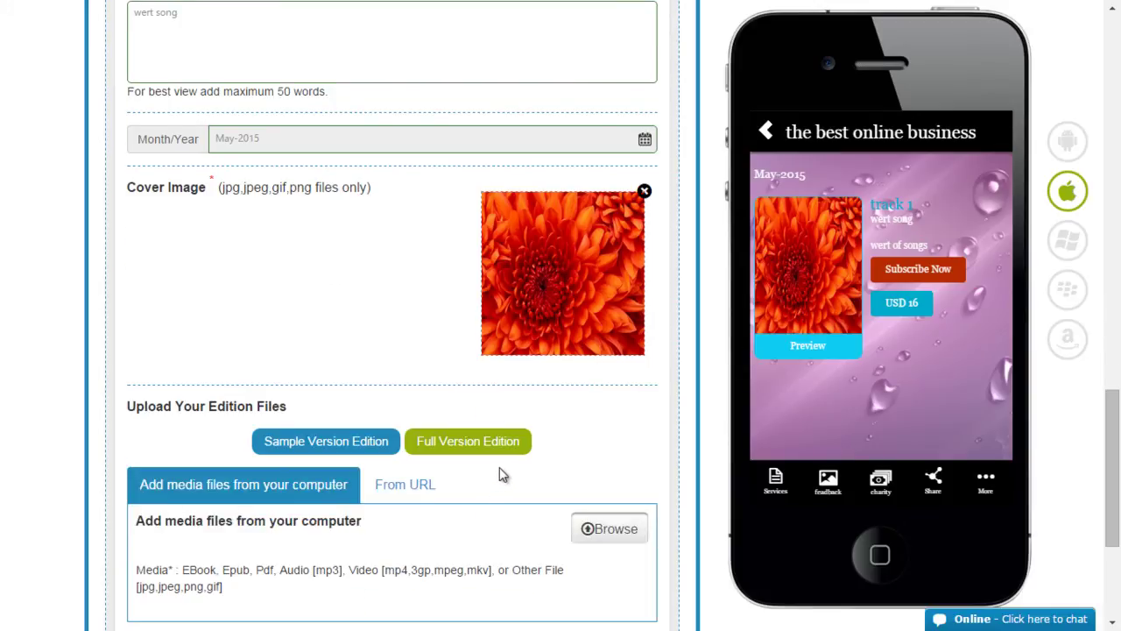
scroll(331, 449, down, 1)
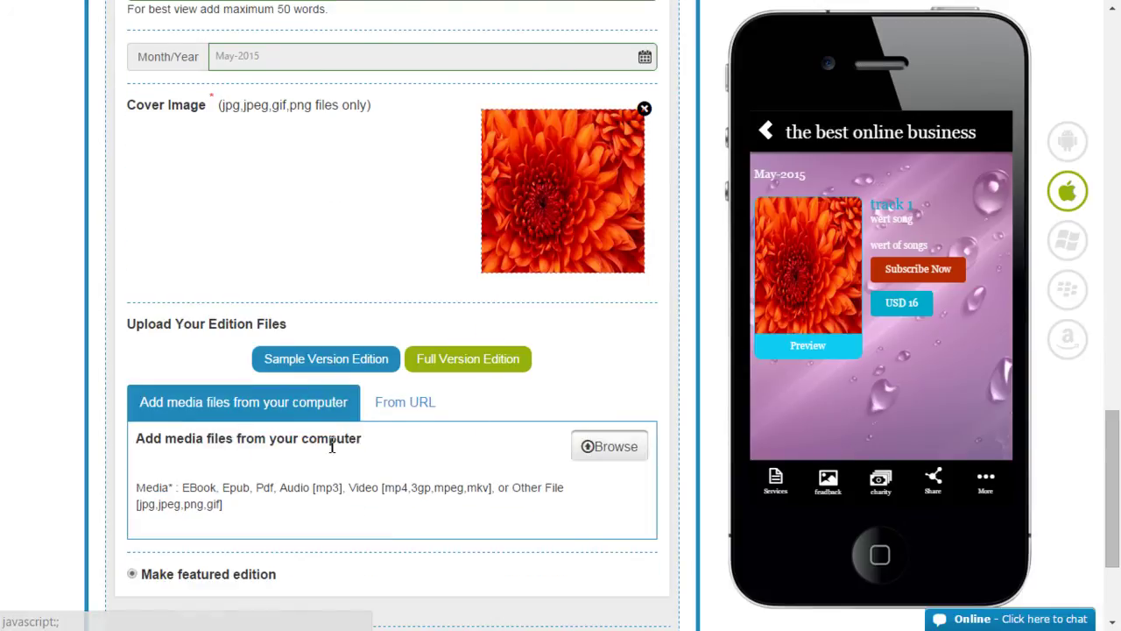
click(611, 450)
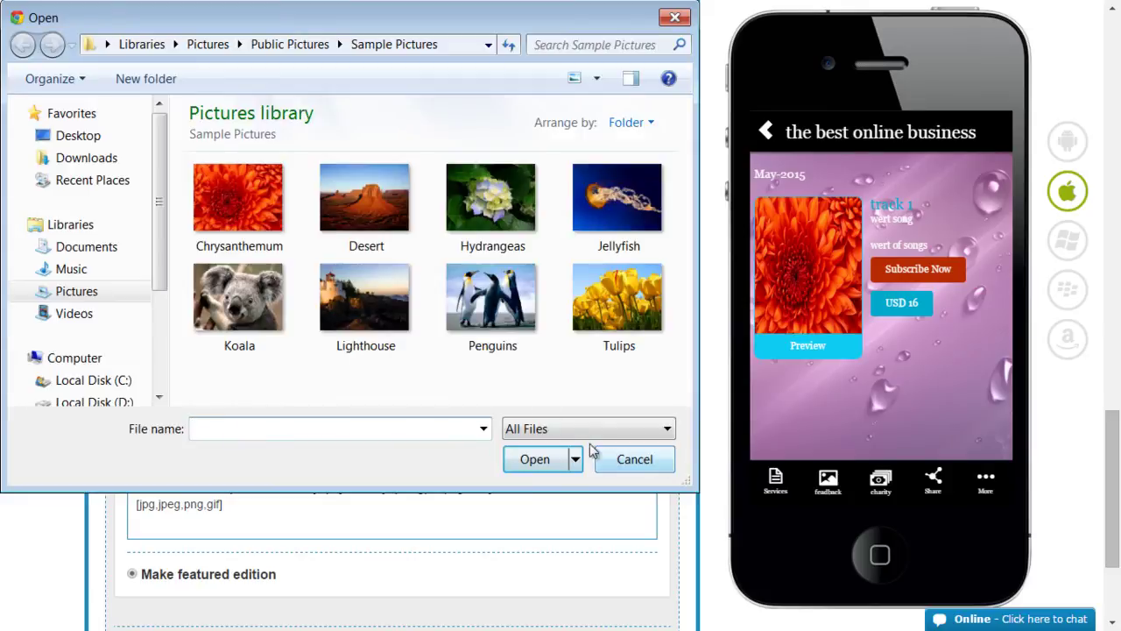
double_click(274, 309)
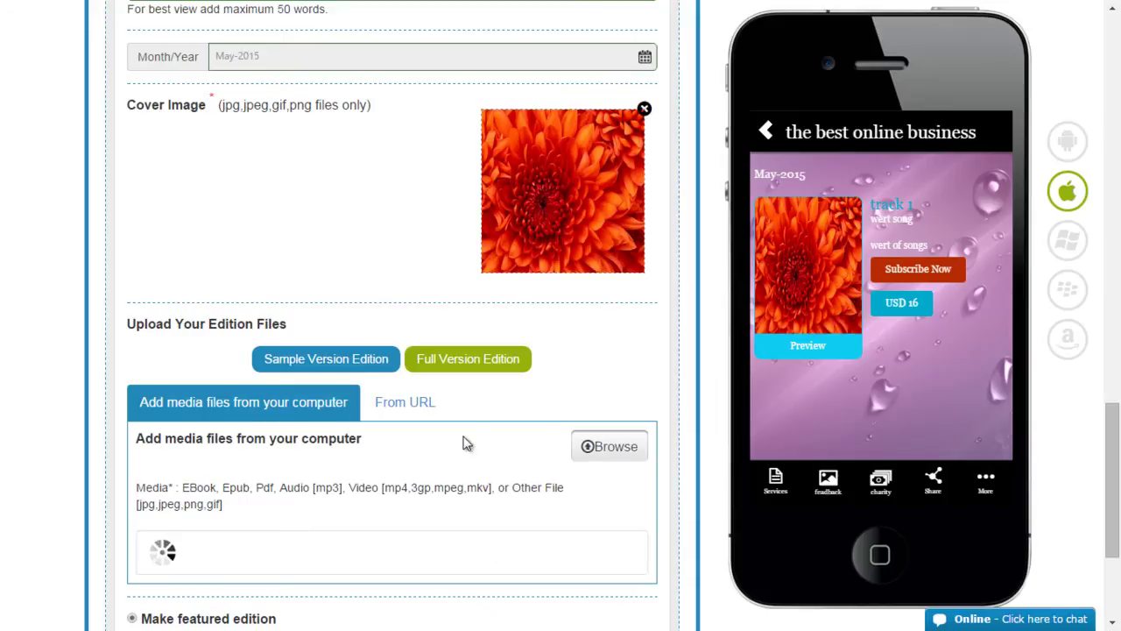
click(490, 364)
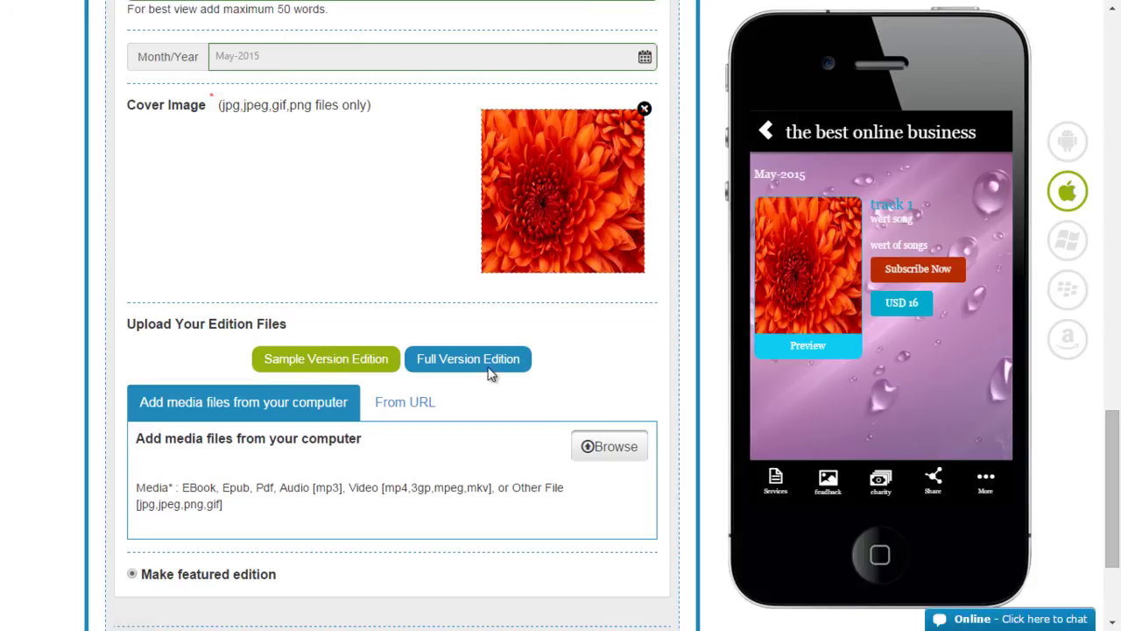
click(610, 448)
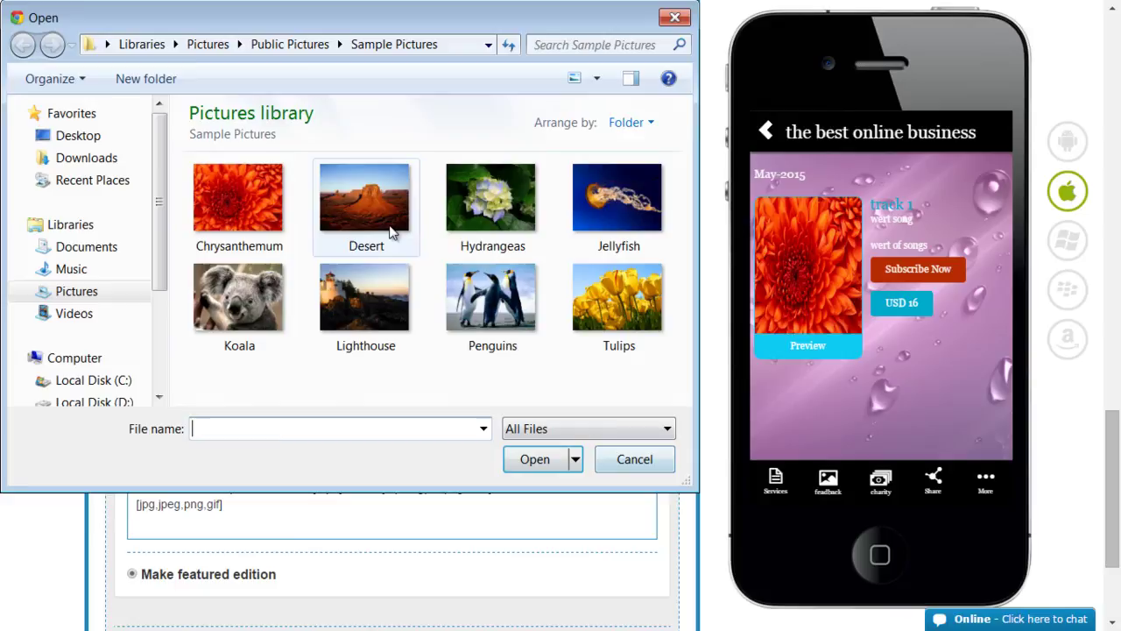
double_click(364, 197)
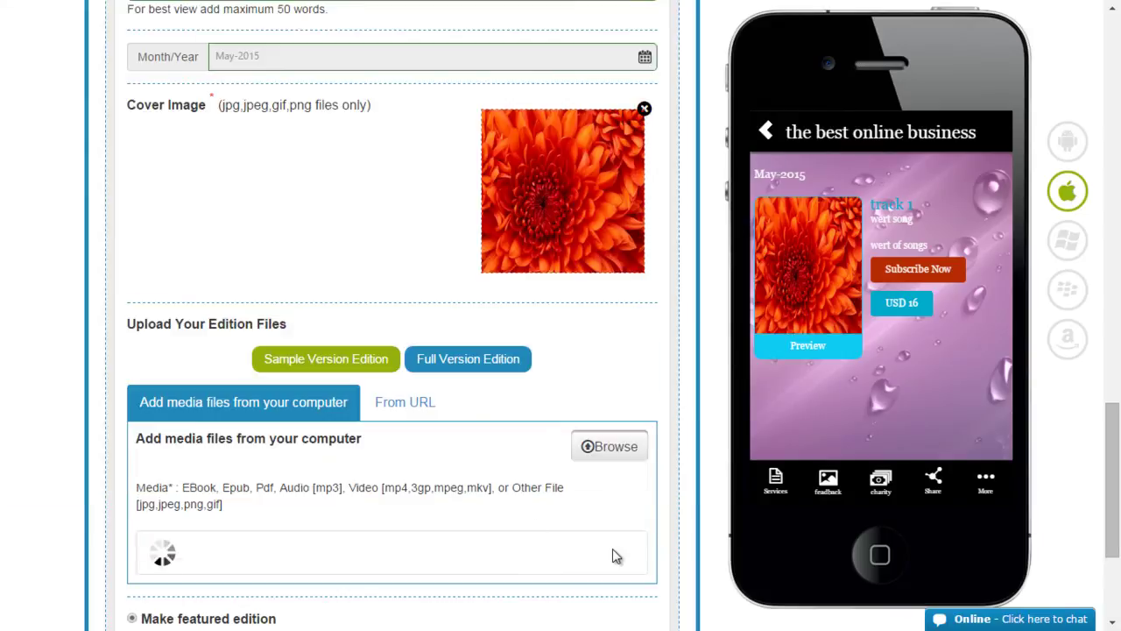
- Add a new edition below track 1 and look through its empty fields down to the featured edition option
scroll(612, 548, down, 3)
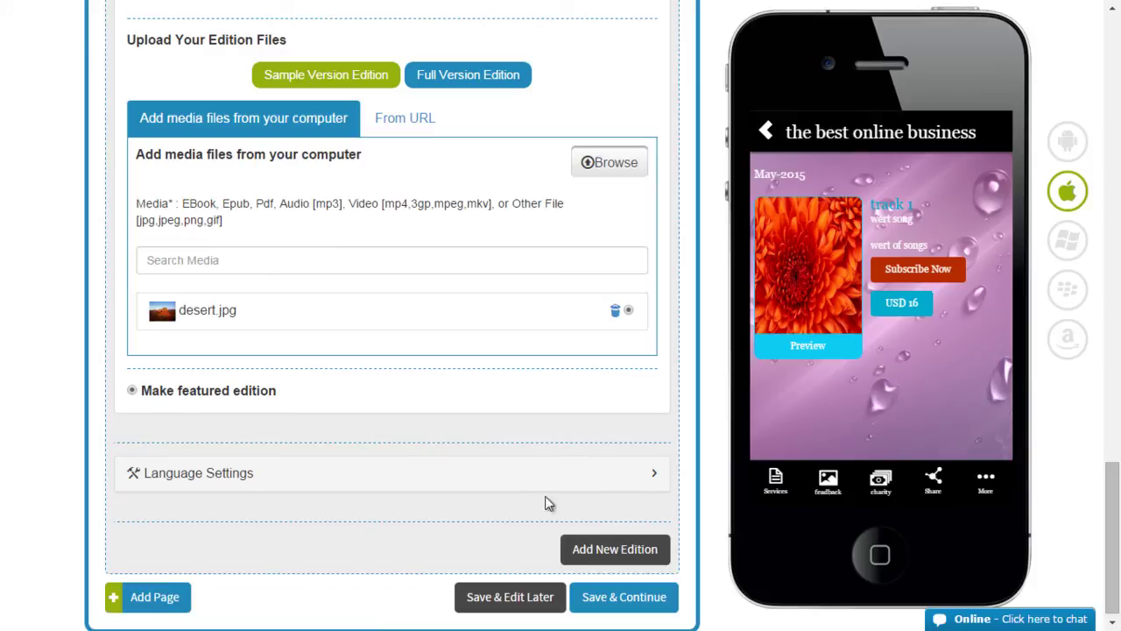
click(627, 548)
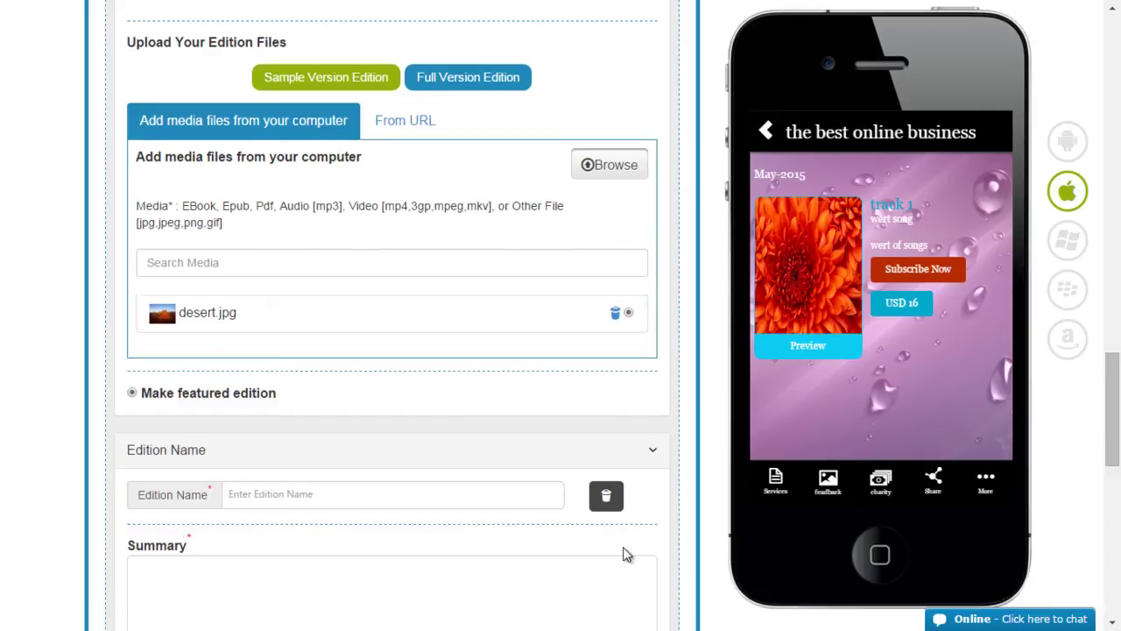
scroll(627, 553, down, 6)
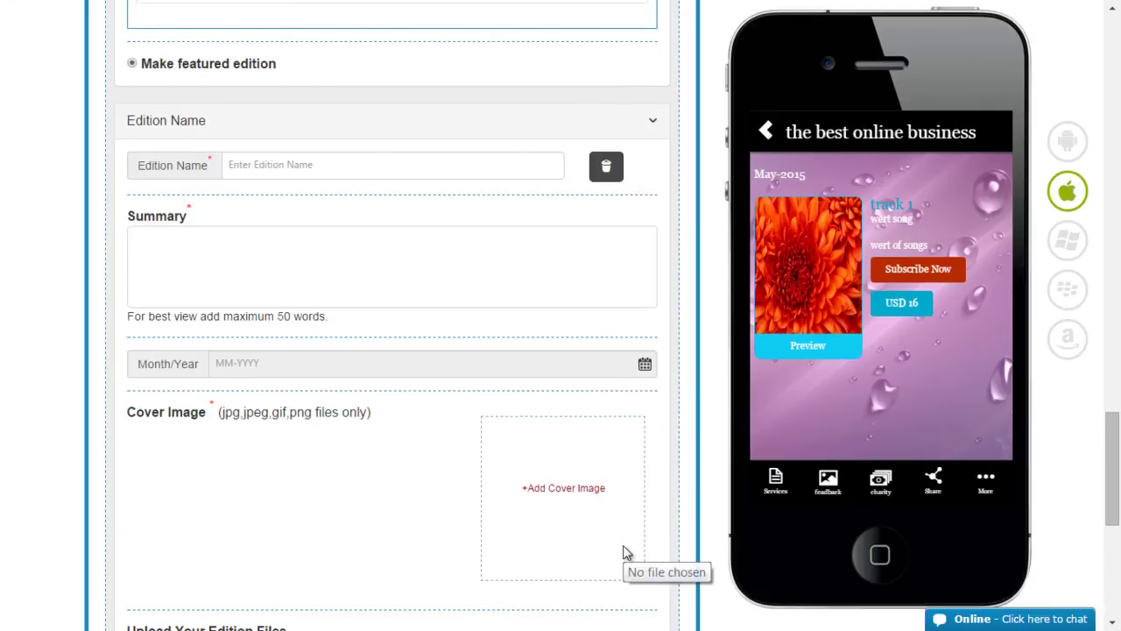
scroll(627, 554, down, 4)
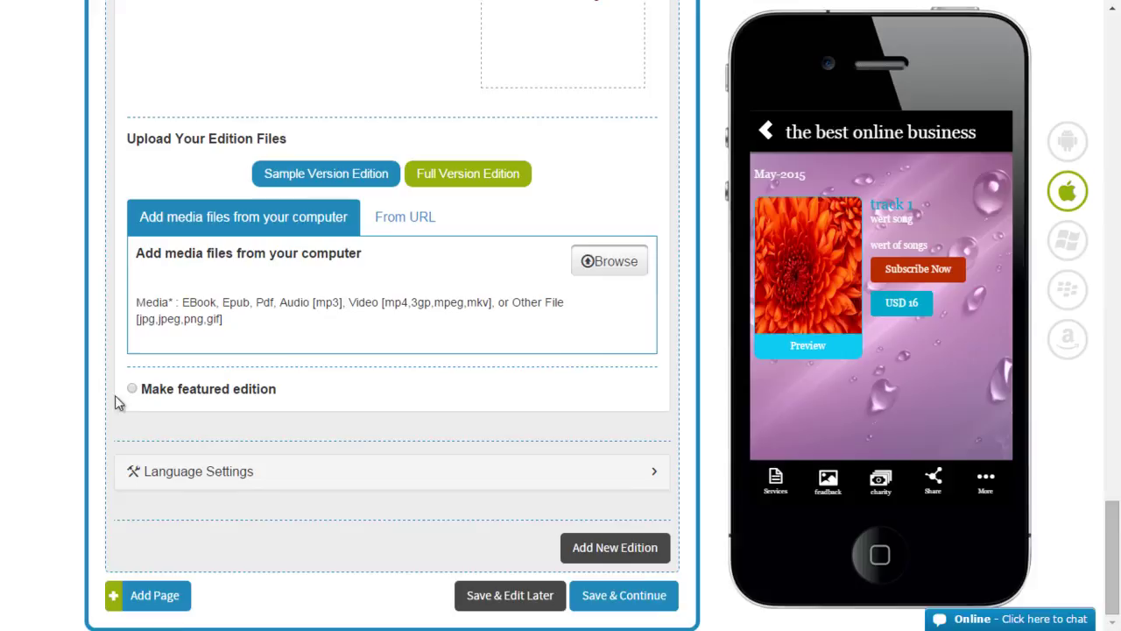
- Try the new edition as the featured edition and switch the featured edition back to track 1
click(133, 389)
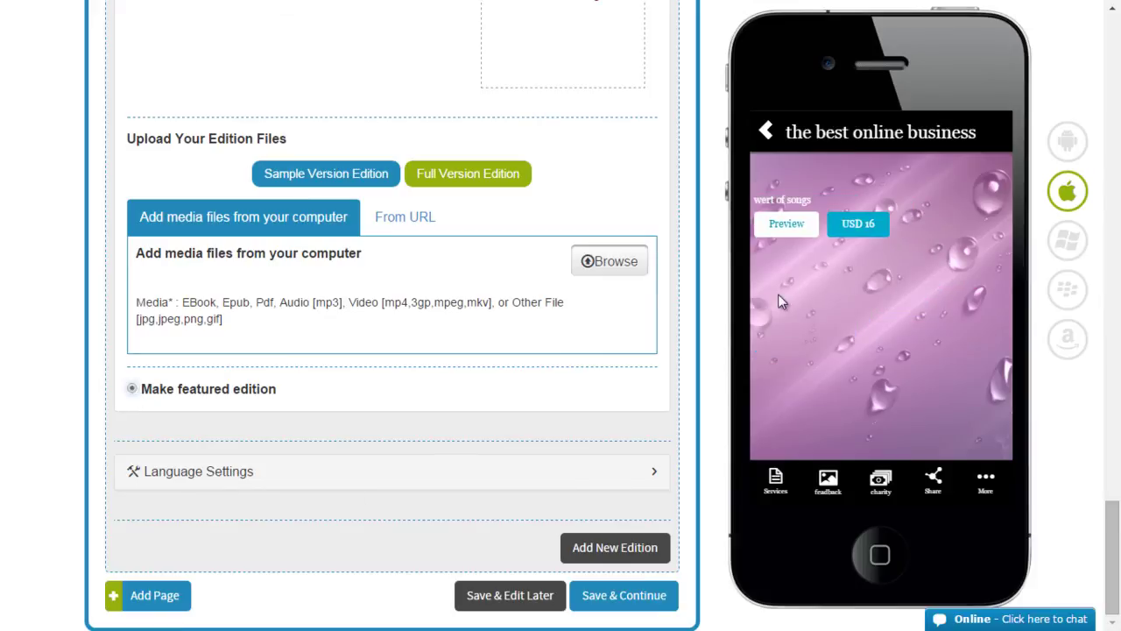
scroll(640, 418, up, 5)
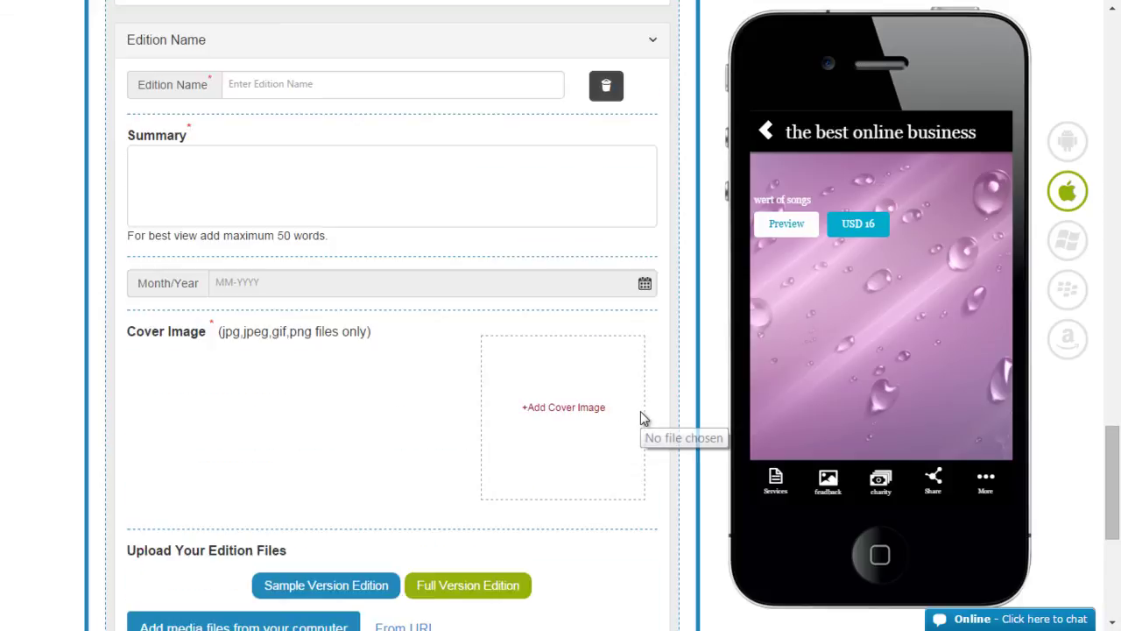
scroll(640, 409, up, 2)
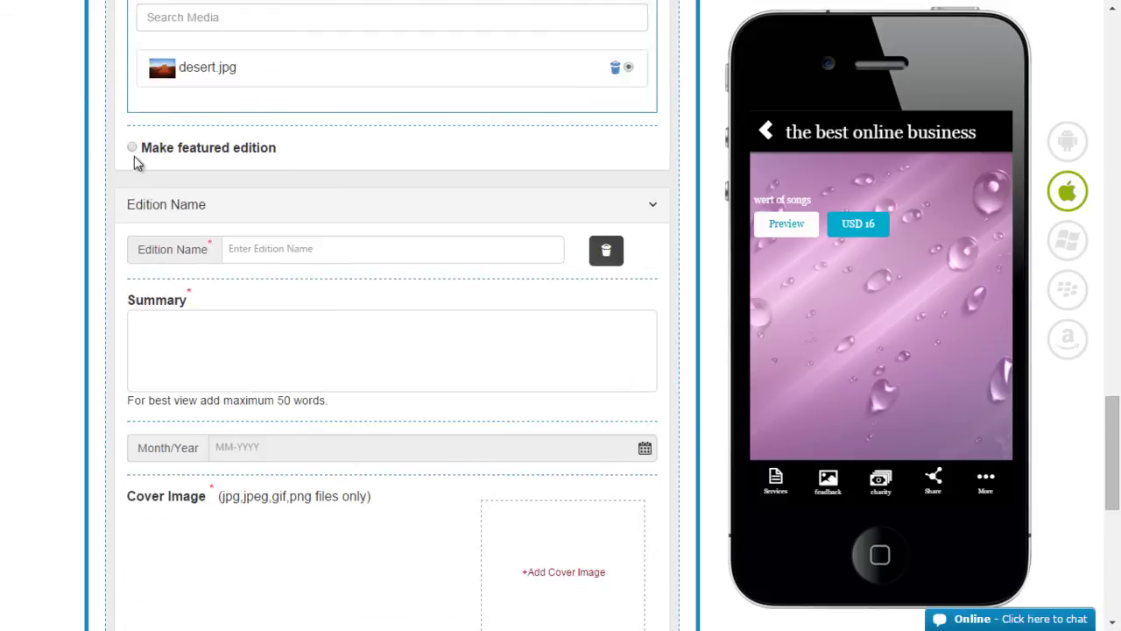
click(133, 151)
- Name the second edition "track 2" and enter "this is it" as its summary
scroll(380, 383, down, 1)
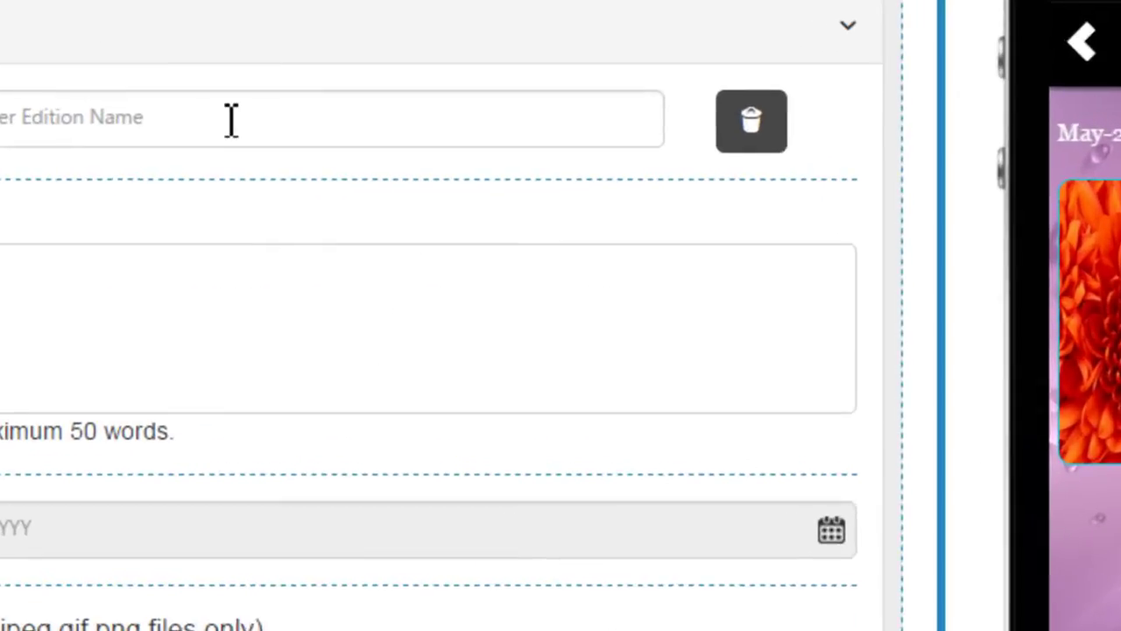
click(318, 153)
text(M)
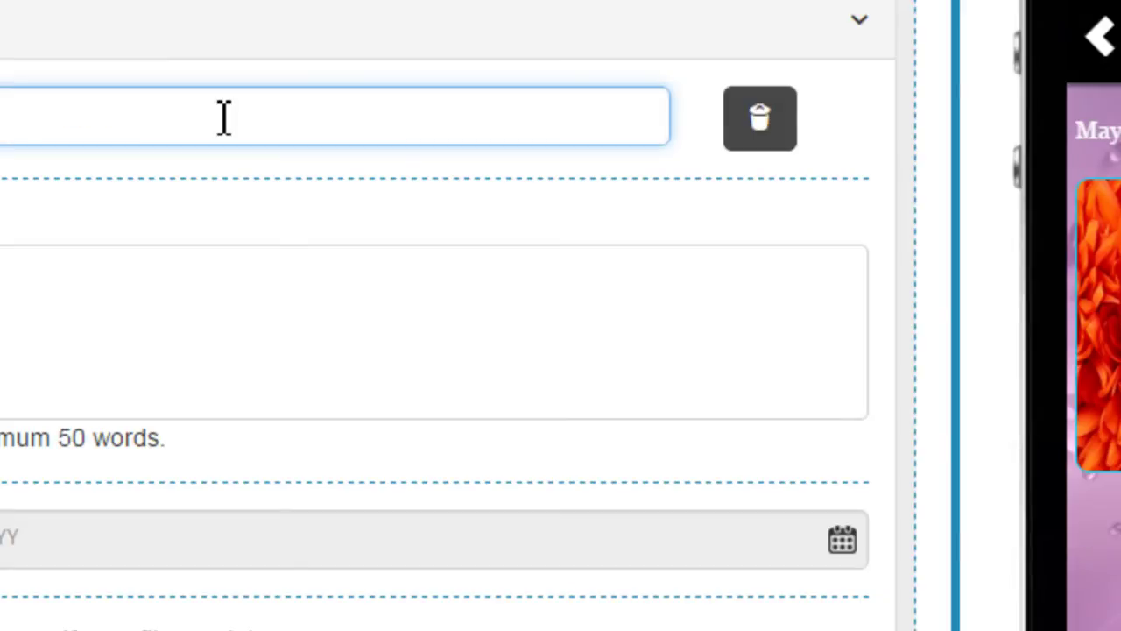
text(2)
click(121, 328)
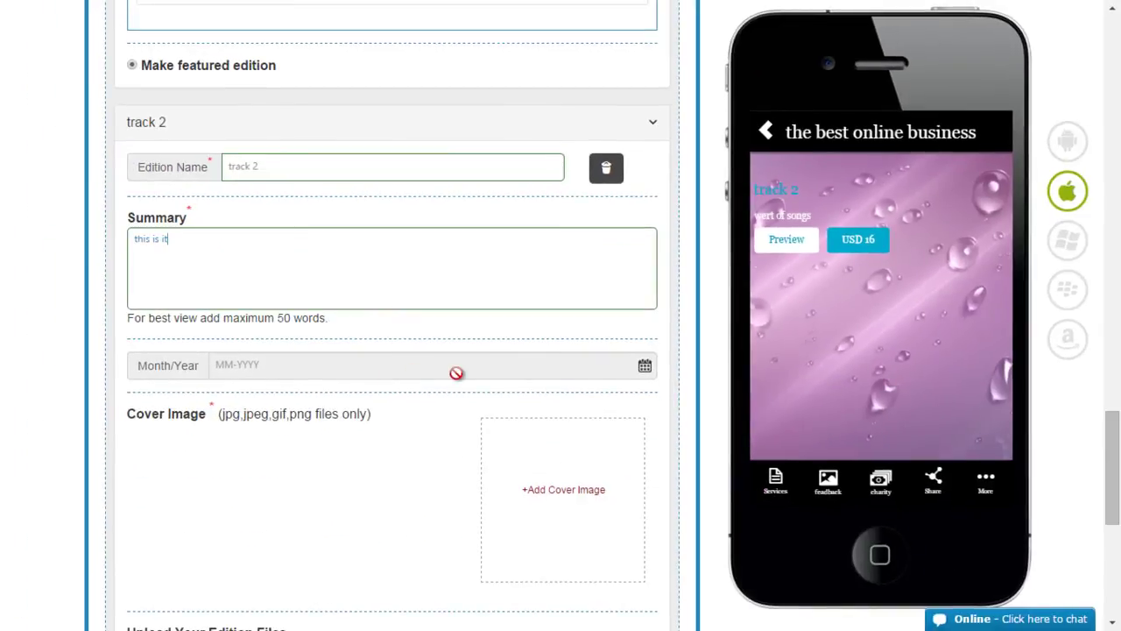
- Set the track 2 edition's month and year to June 2015 and add the Tulips picture as its cover image
click(456, 373)
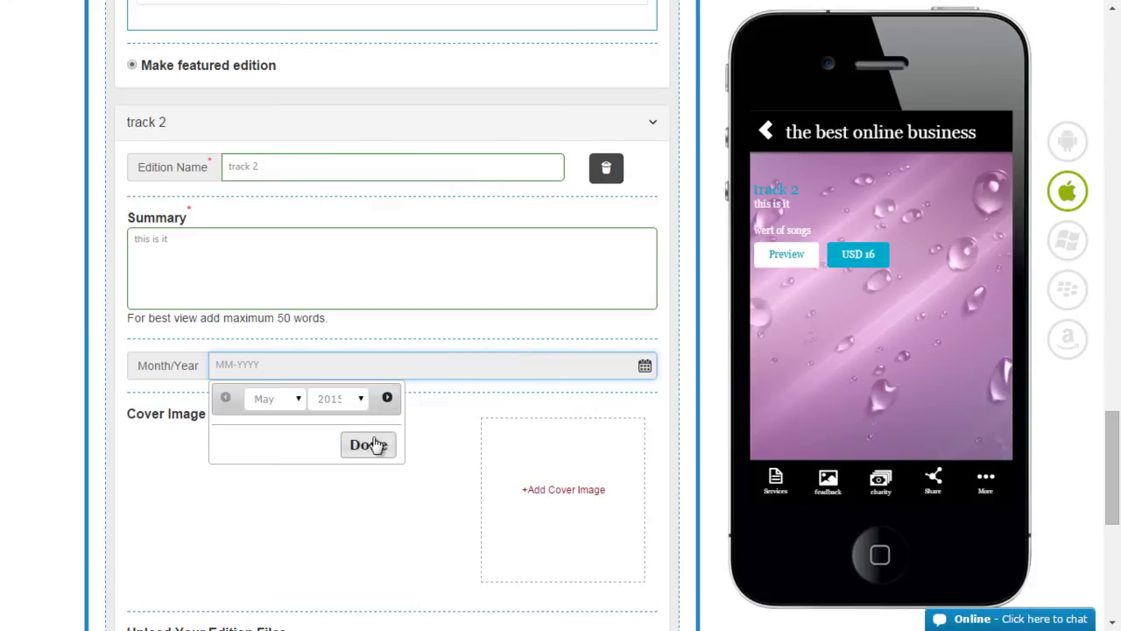
click(390, 398)
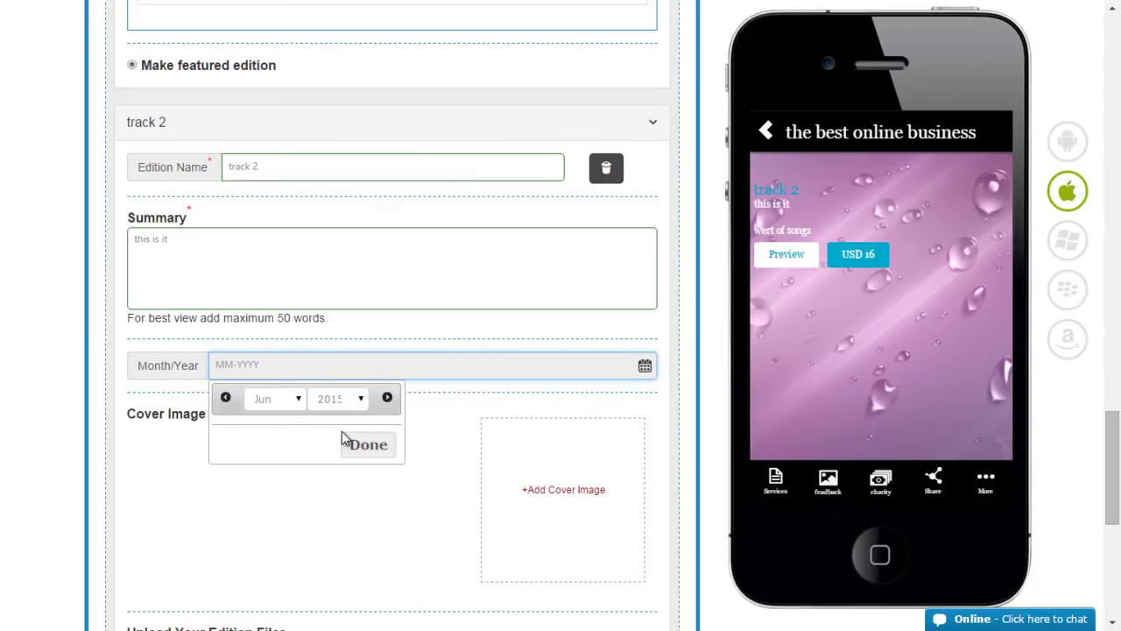
click(368, 444)
click(538, 493)
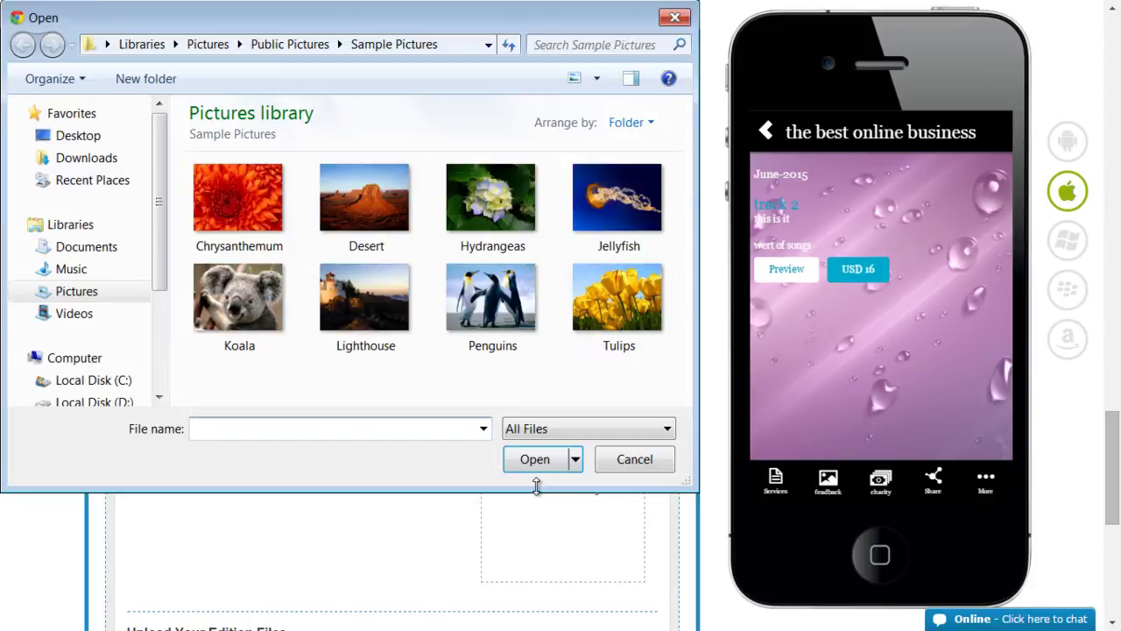
double_click(613, 306)
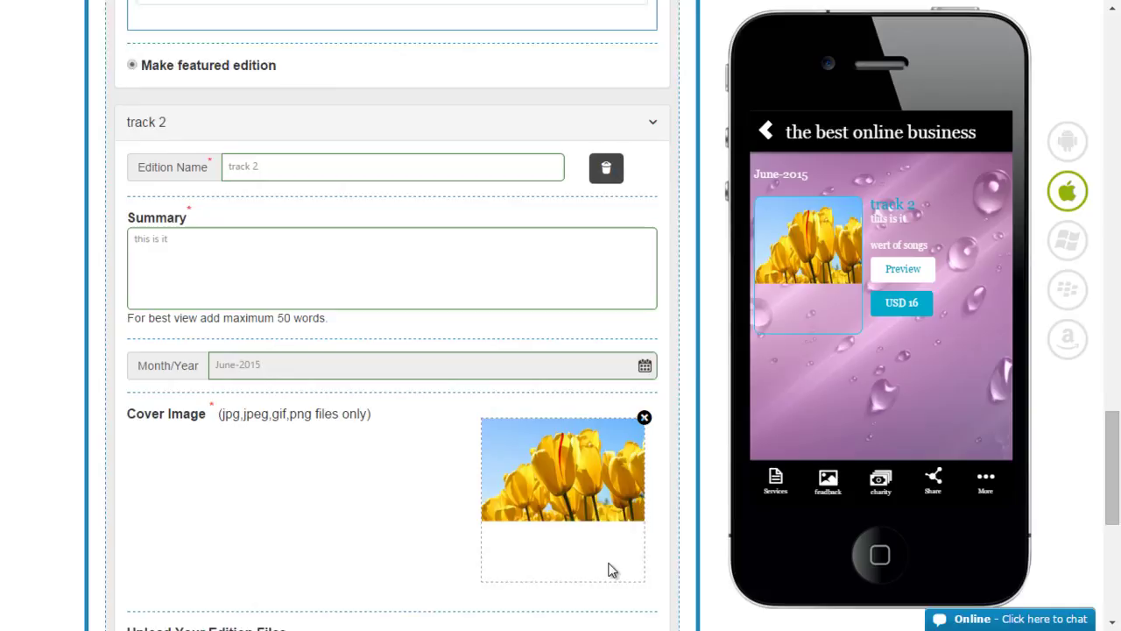
- Upload the Jellyfish picture as track 2's sample version file and the Hydrangeas picture as its full version file
scroll(612, 570, down, 3)
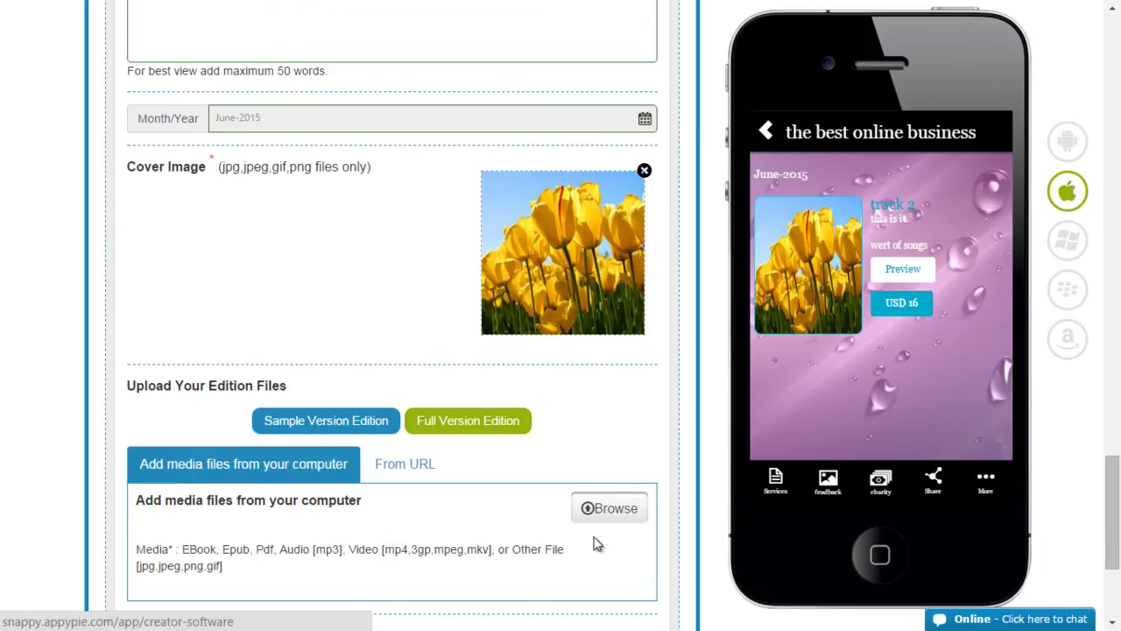
click(607, 511)
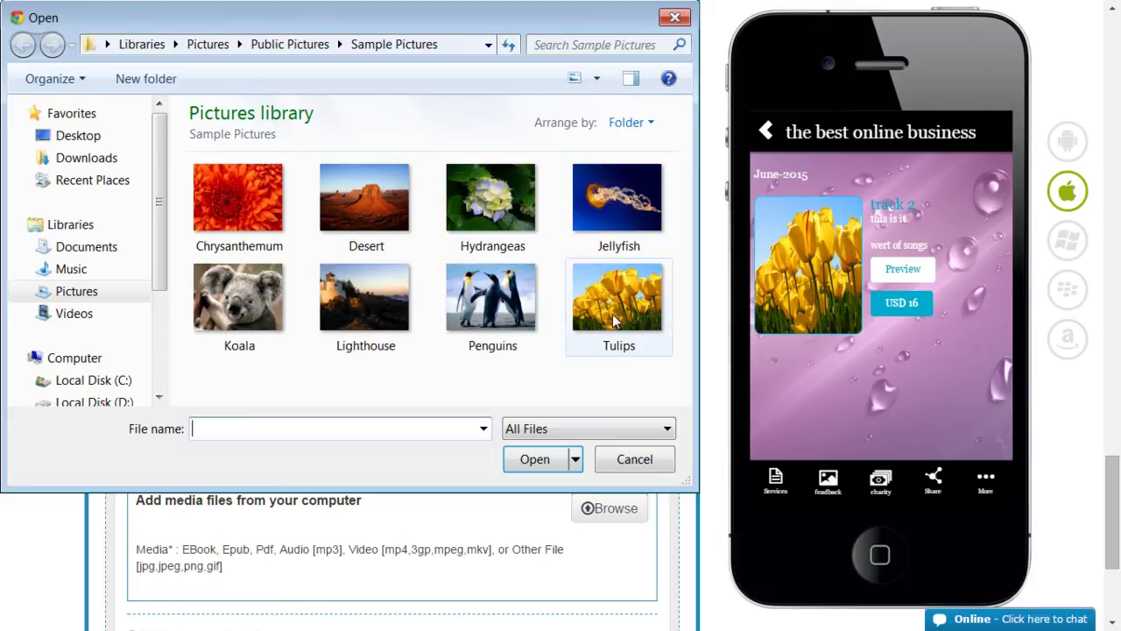
double_click(619, 211)
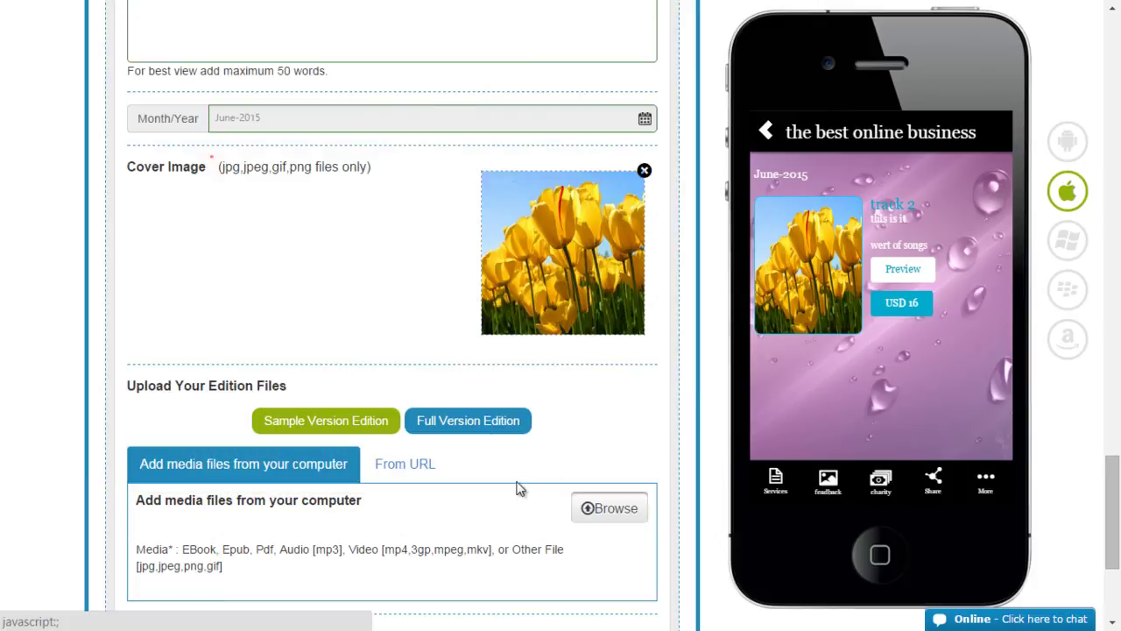
click(619, 508)
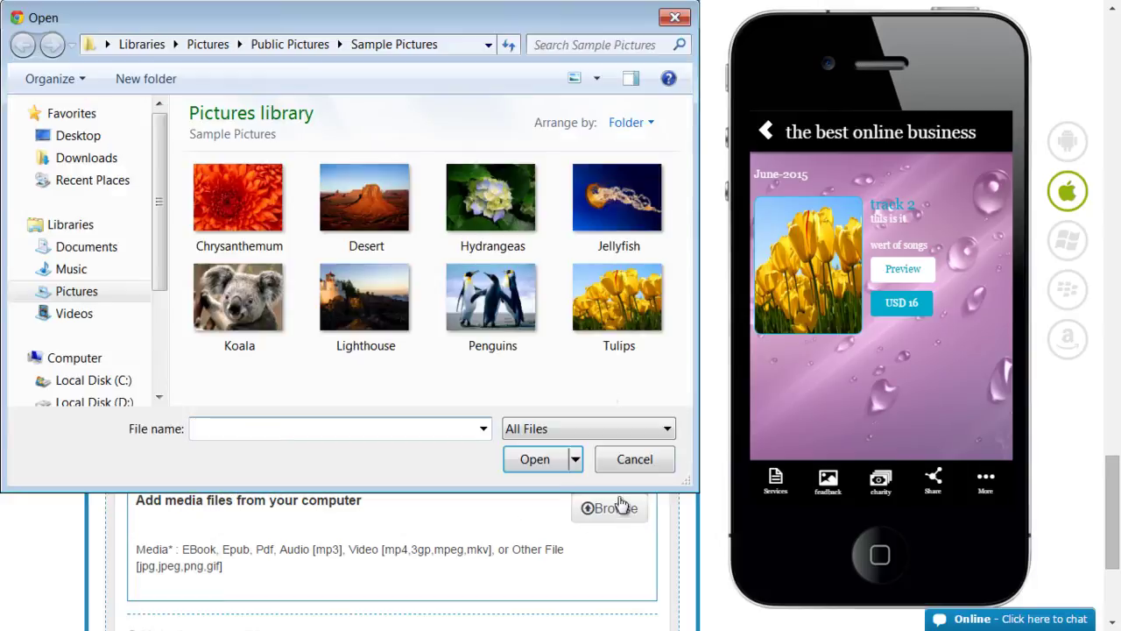
double_click(519, 215)
scroll(528, 527, down, 3)
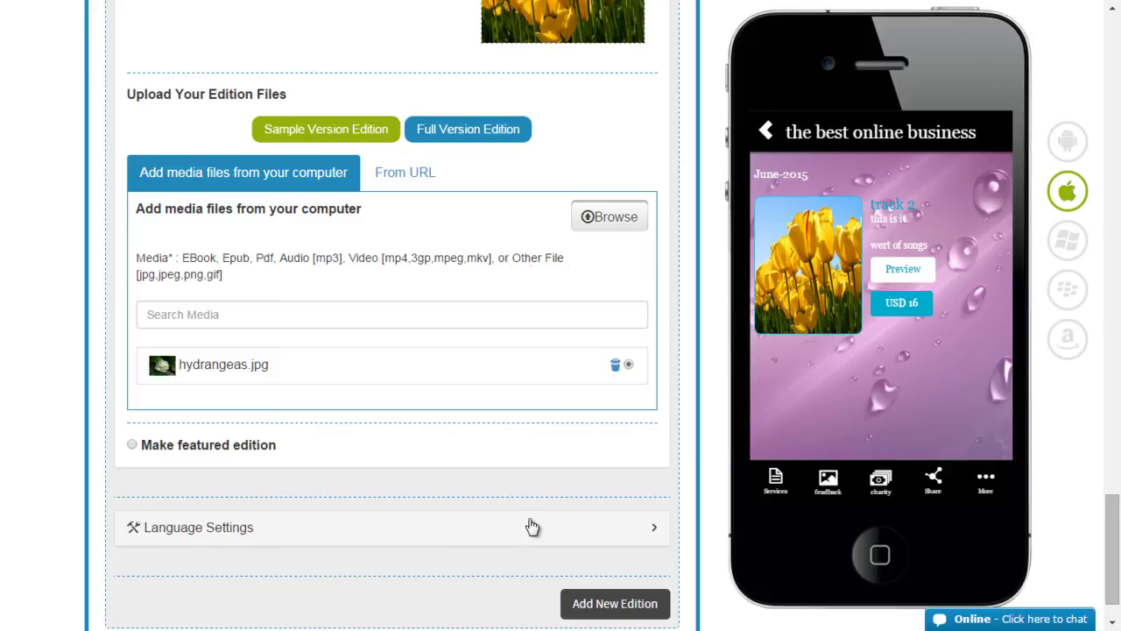
- Leave the edition preview and reopen the IAP page from the app's list of additional pages in the phone preview
scroll(929, 346, up, 3)
scroll(934, 358, down, 1)
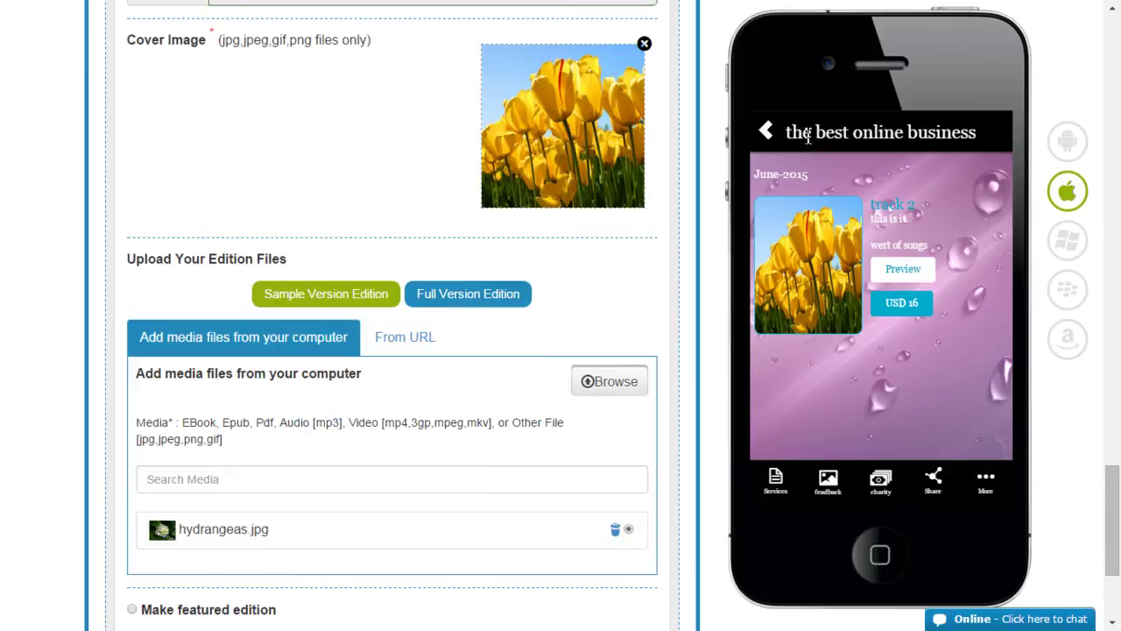
click(765, 132)
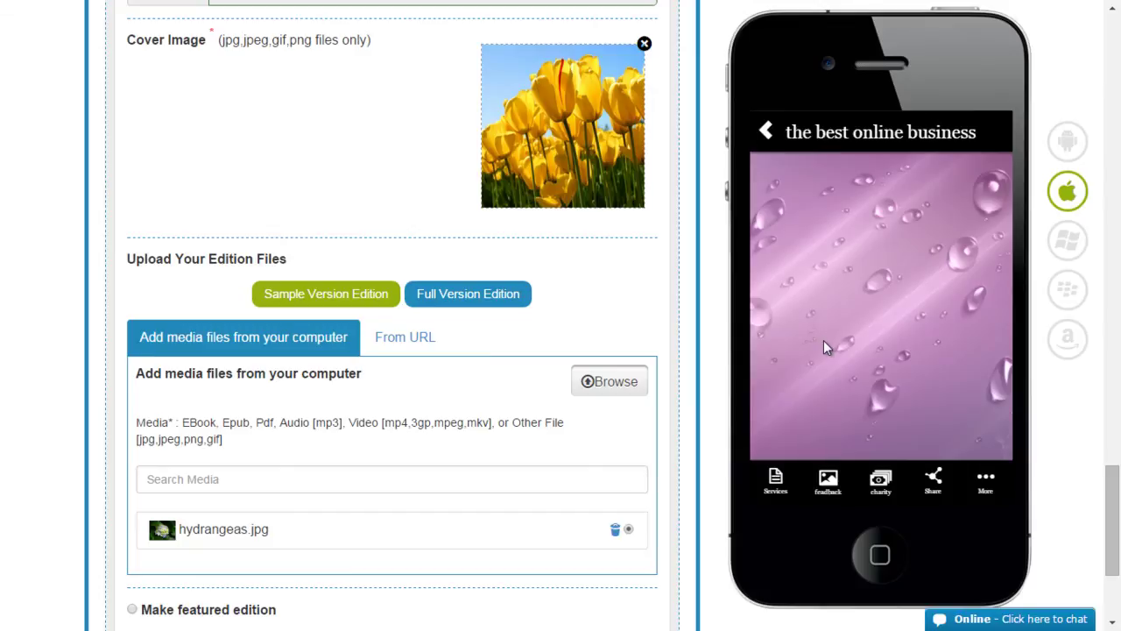
click(987, 482)
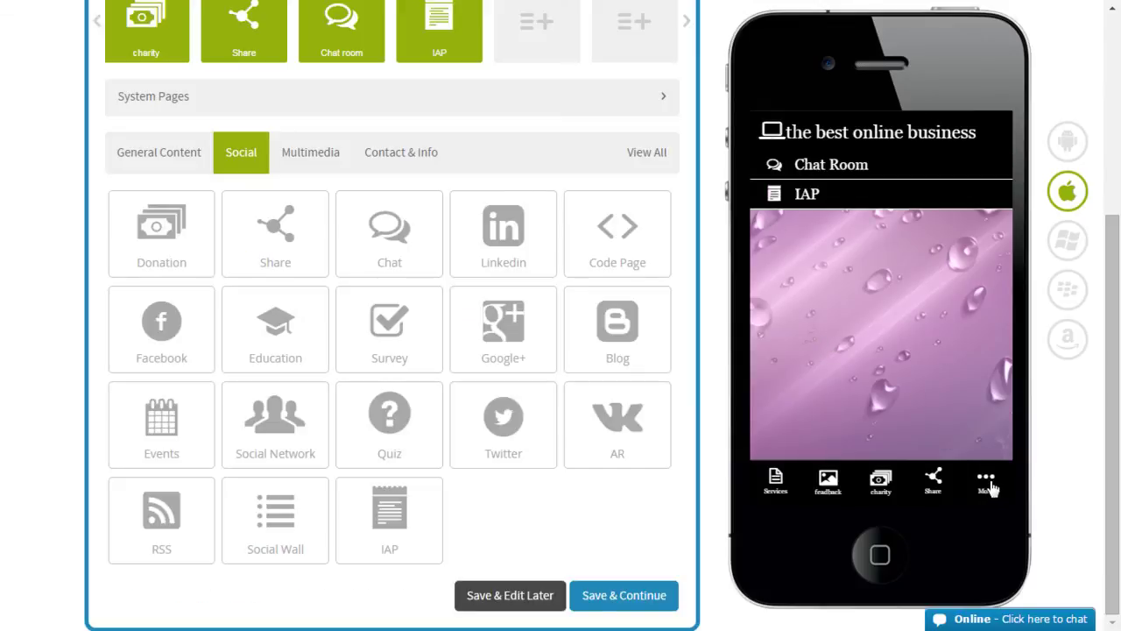
click(807, 193)
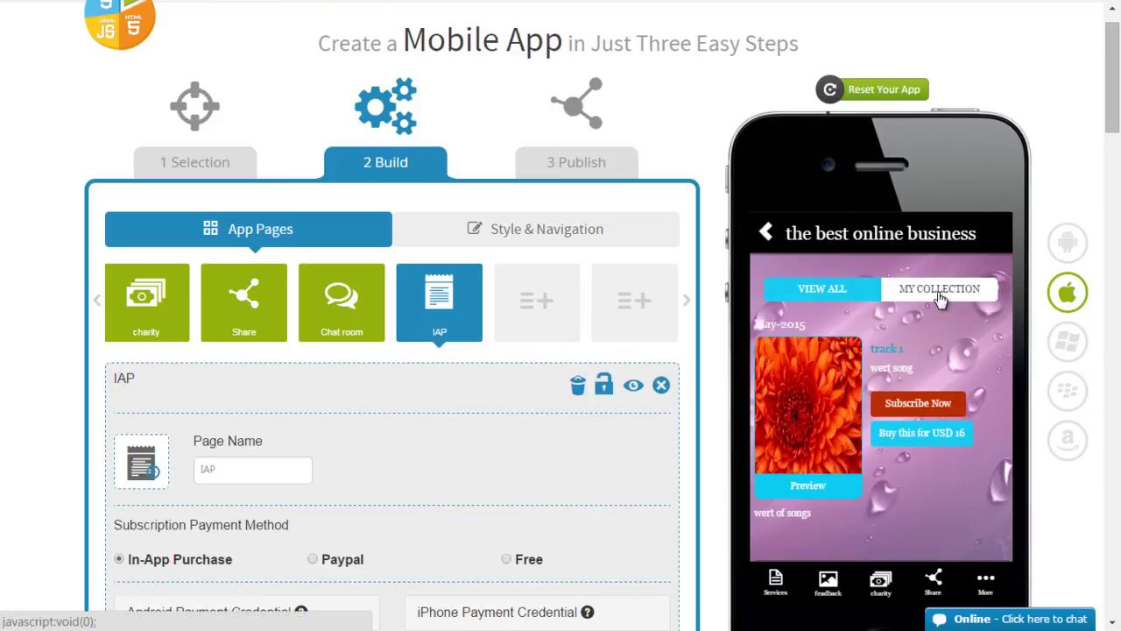
- Check the My Collection view in the phone preview, return to View All and look through the listed editions
click(941, 294)
click(883, 415)
click(810, 289)
scroll(925, 464, down, 5)
scroll(921, 459, up, 6)
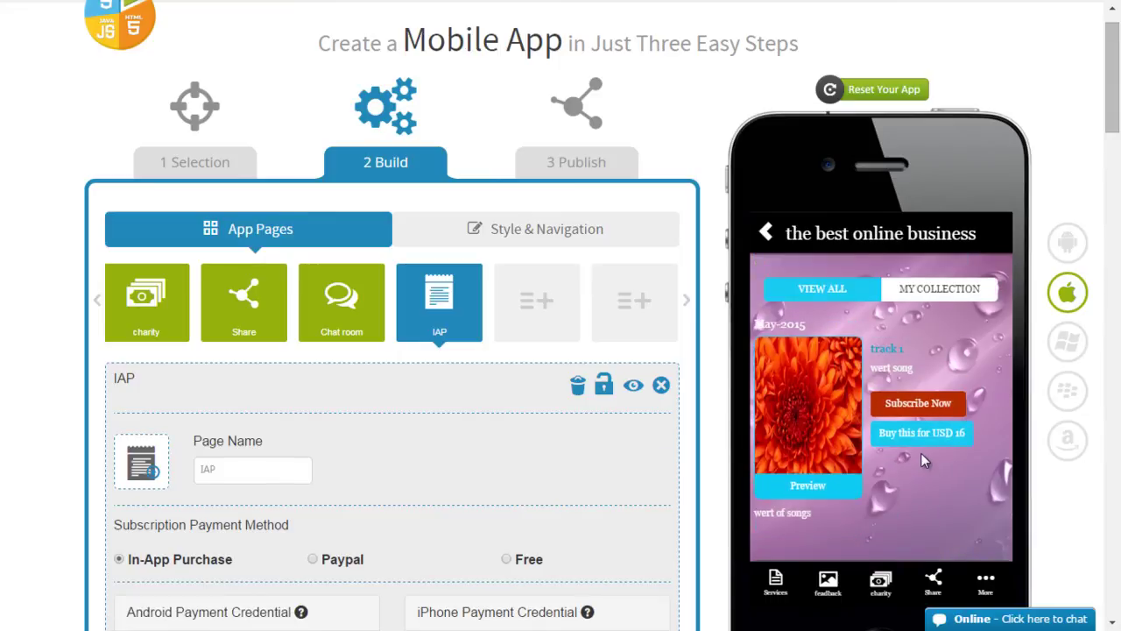
scroll(921, 450, down, 5)
scroll(920, 450, up, 3)
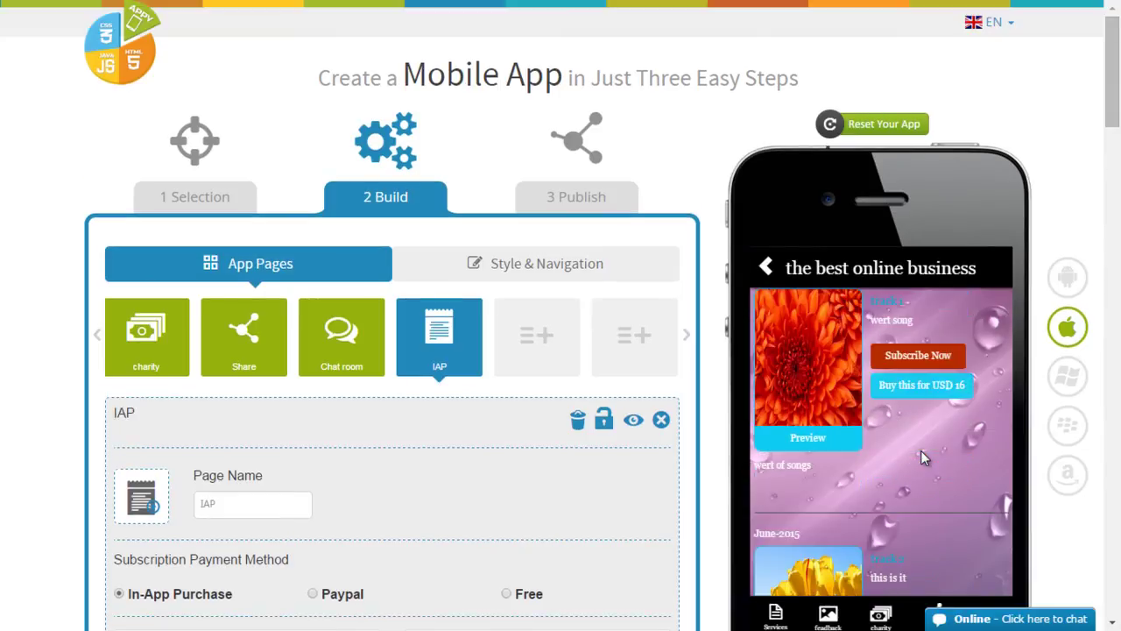
- Try the Subscribe Now option of the track 1 edition in the phone preview and dismiss the resulting dialogs
scroll(920, 450, up, 2)
click(920, 443)
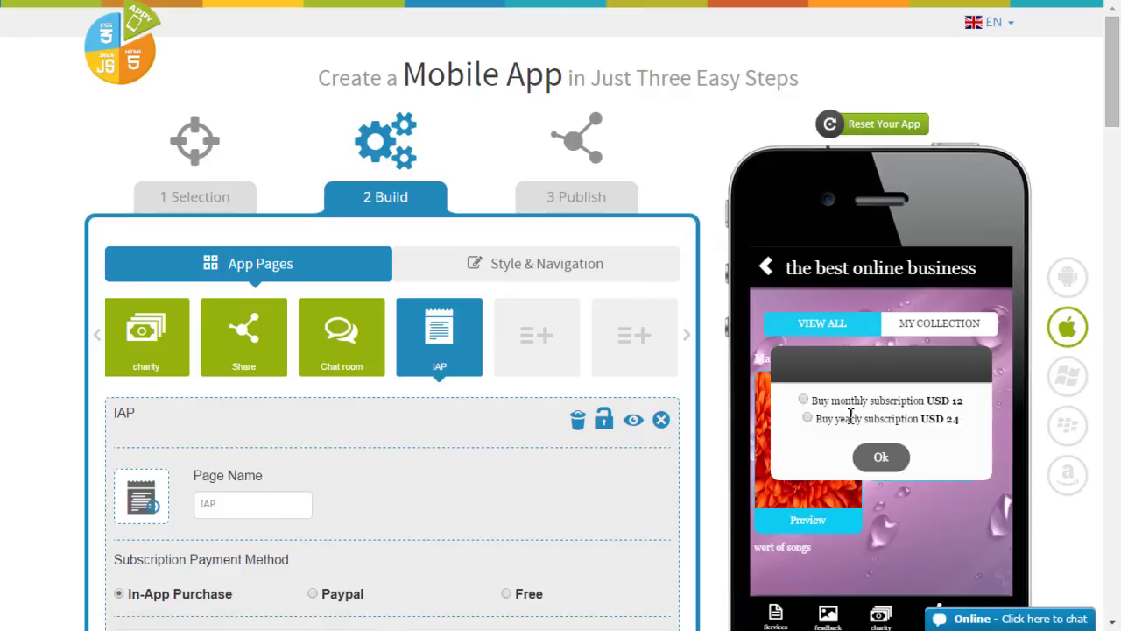
click(881, 458)
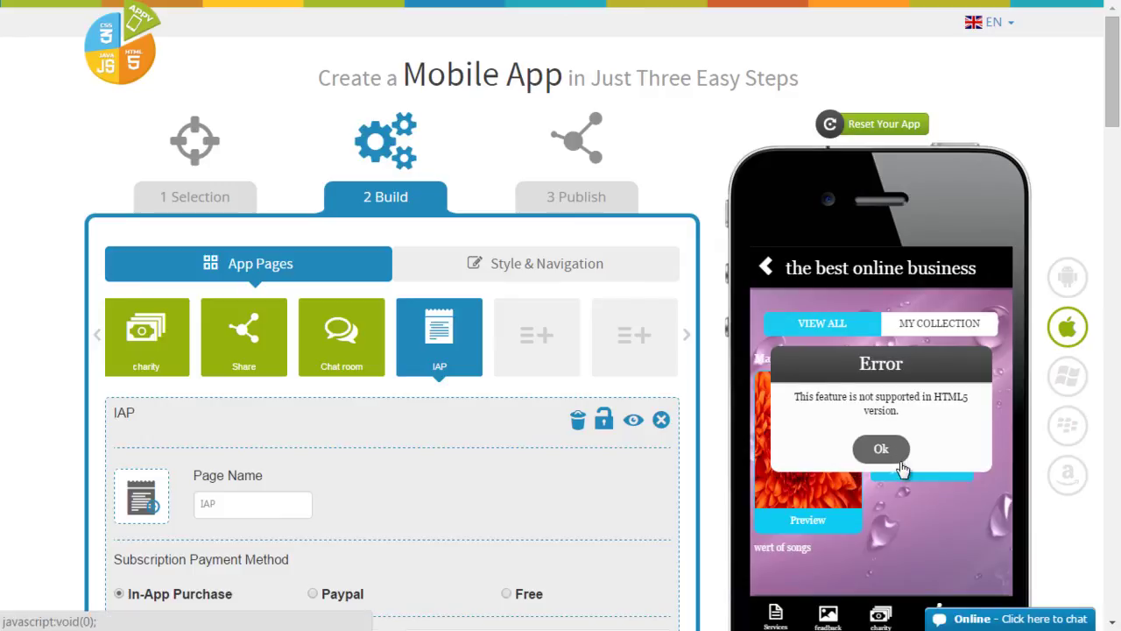
click(913, 465)
- Try the sample preview of the track 2 edition in the phone preview and dismiss the dialog
scroll(951, 493, down, 2)
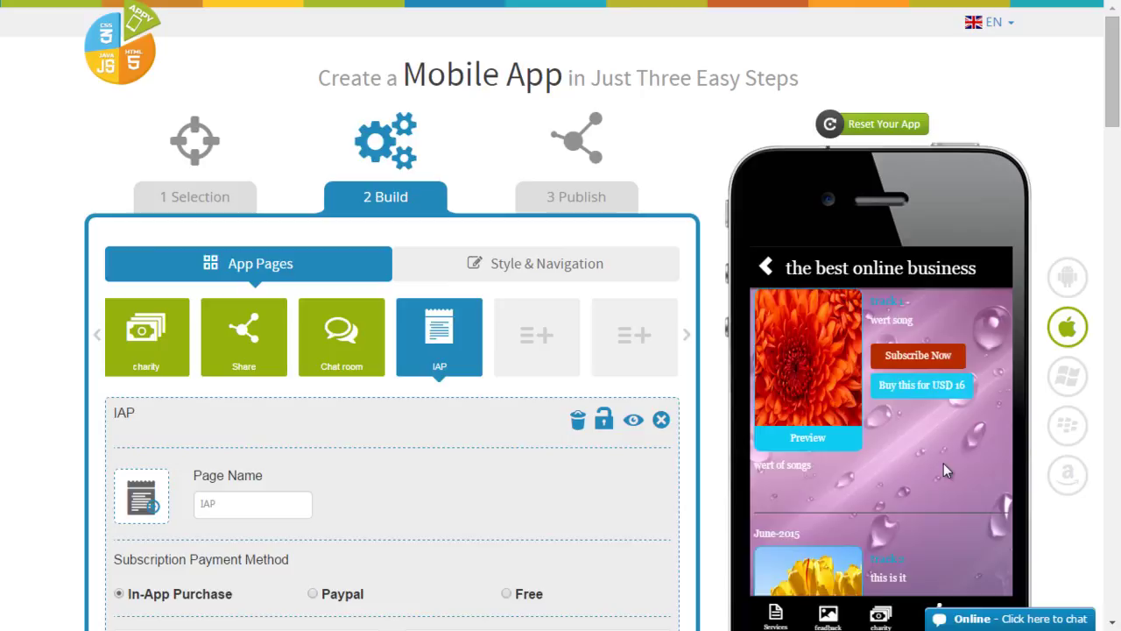
scroll(943, 463, down, 2)
scroll(943, 462, down, 1)
scroll(944, 462, down, 1)
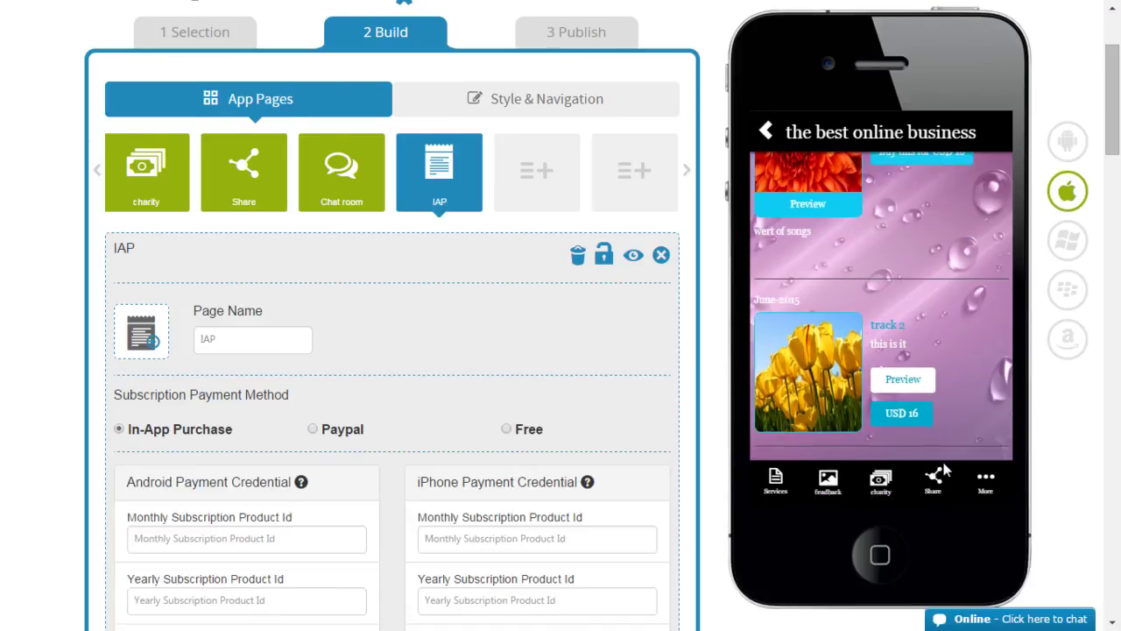
scroll(943, 463, down, 1)
click(903, 380)
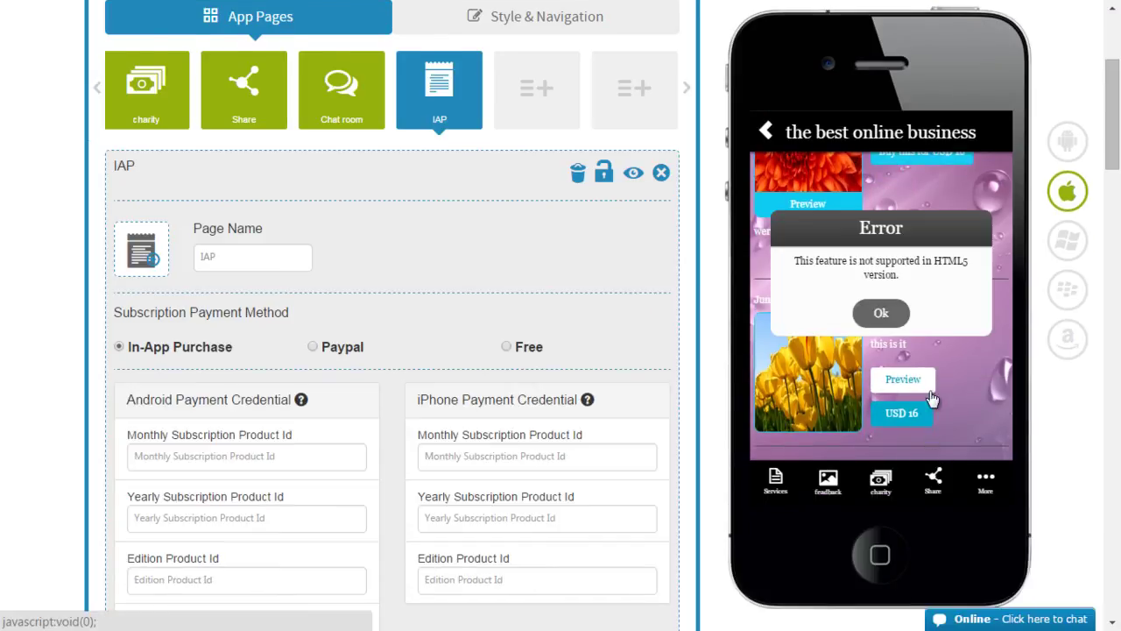
click(876, 312)
- Look over the IAP page's payment settings and both editions through to the end of the form
scroll(975, 385, down, 1)
scroll(978, 385, down, 11)
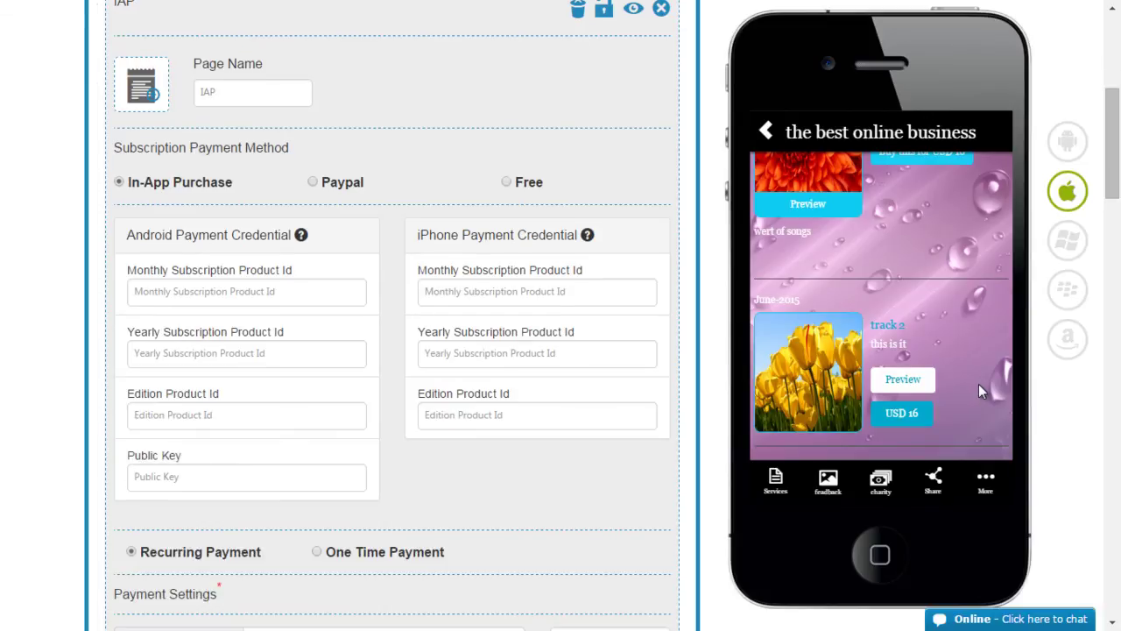
scroll(978, 383, down, 17)
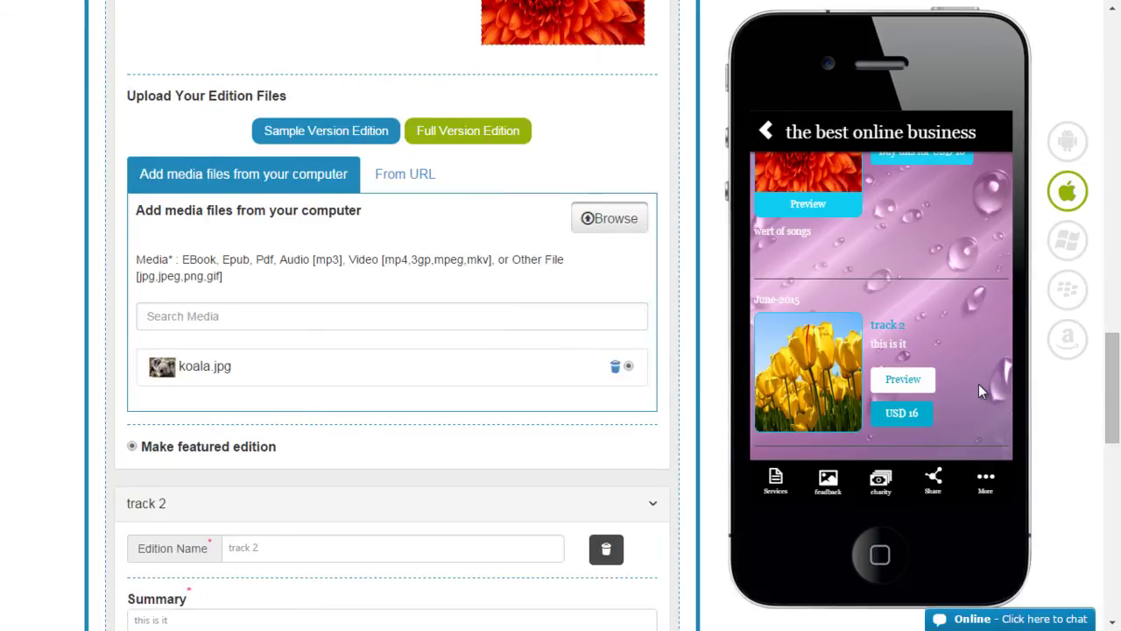
scroll(978, 384, down, 2)
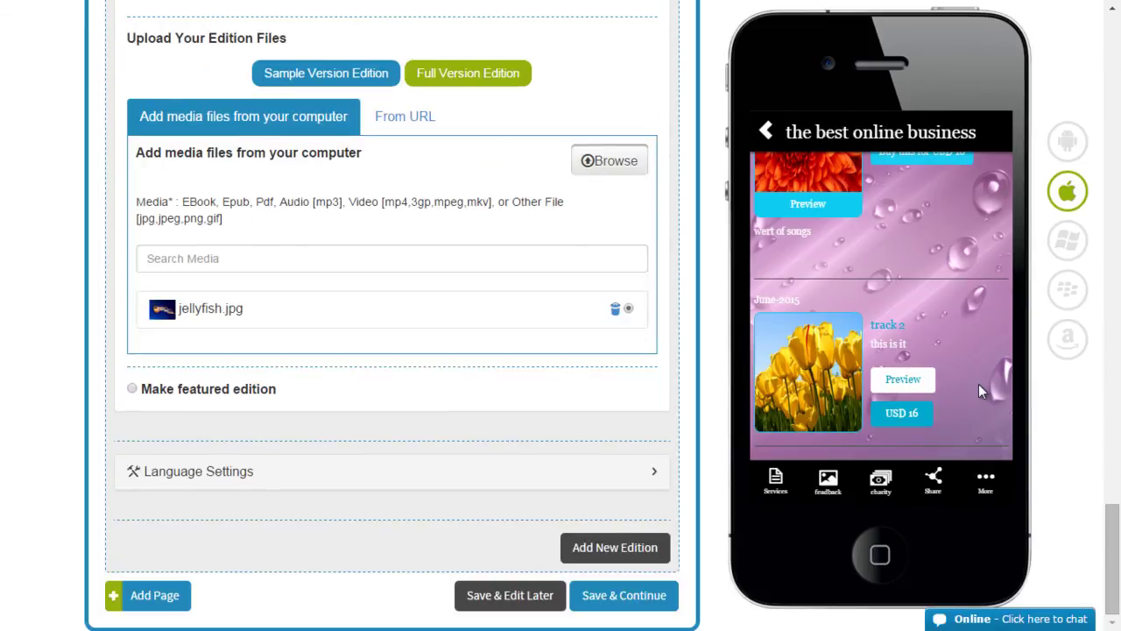